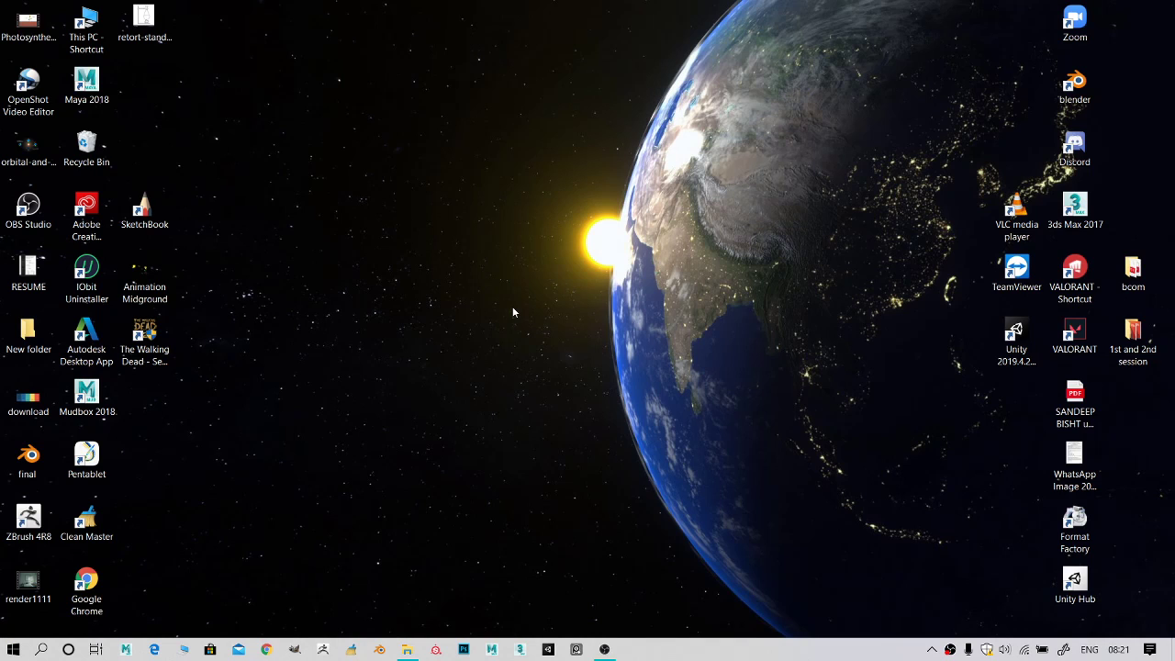
- Launch Autodesk SketchBook and bring the whole blank canvas into view
{"action": "double_click", "coordinate": [144, 228]}
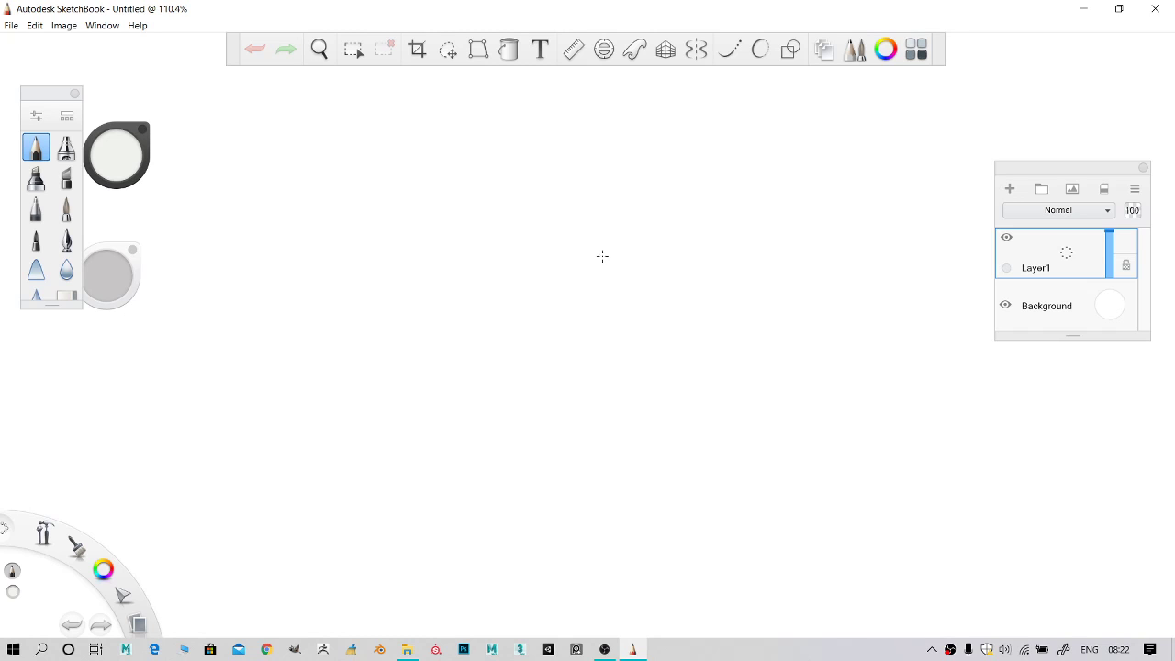
{"action": "scroll", "coordinate": [601, 258], "scroll_direction": "down", "scroll_amount": 4}
{"action": "scroll", "coordinate": [610, 255], "scroll_direction": "up", "scroll_amount": 1}
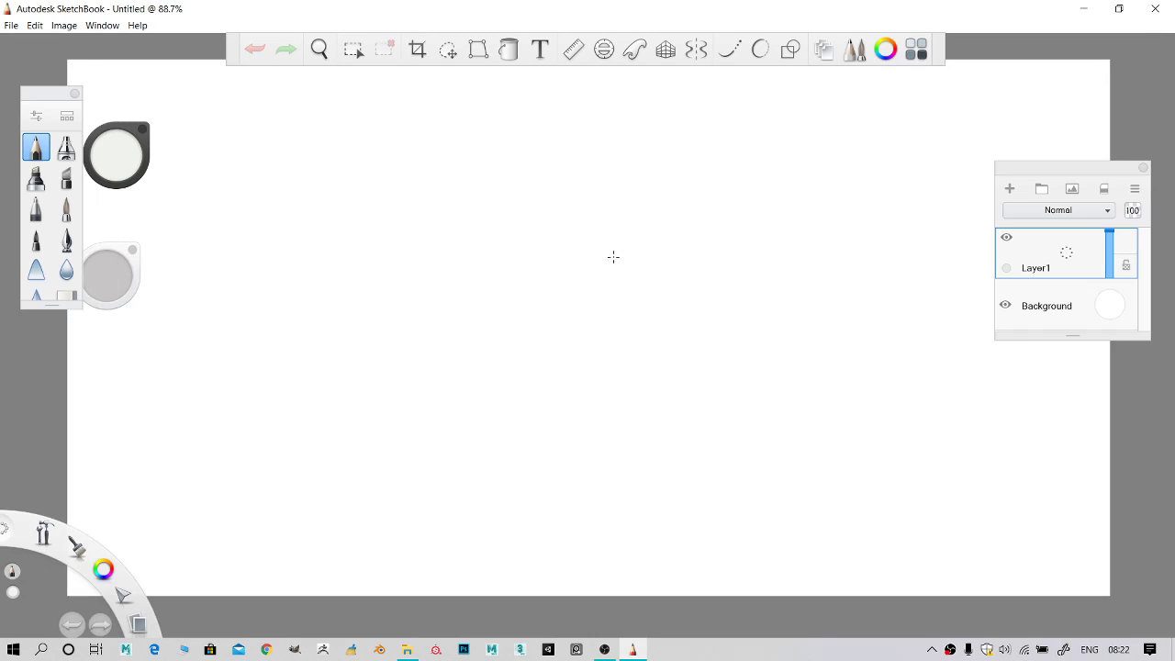
{"action": "scroll", "coordinate": [619, 259], "scroll_direction": "down", "scroll_amount": 3}
{"action": "scroll", "coordinate": [625, 267], "scroll_direction": "down", "scroll_amount": 1}
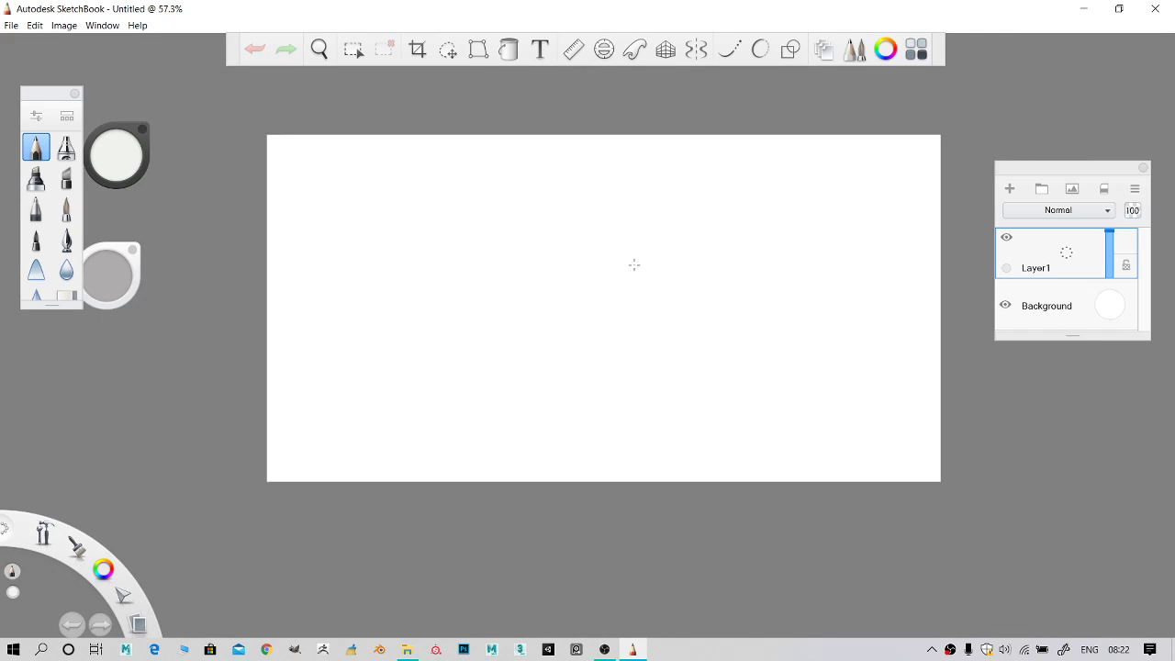
{"action": "key", "text": "space"}
{"action": "key", "text": "space"}
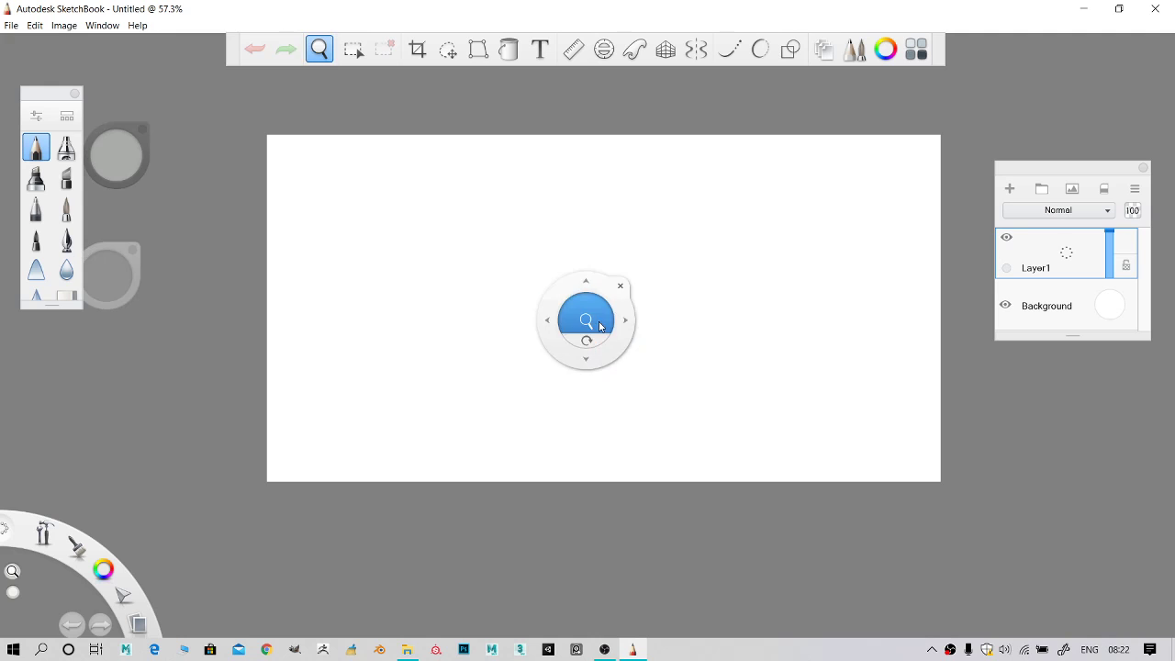
{"action": "left_click_drag", "start_coordinate": [544, 284], "coordinate": [492, 257]}
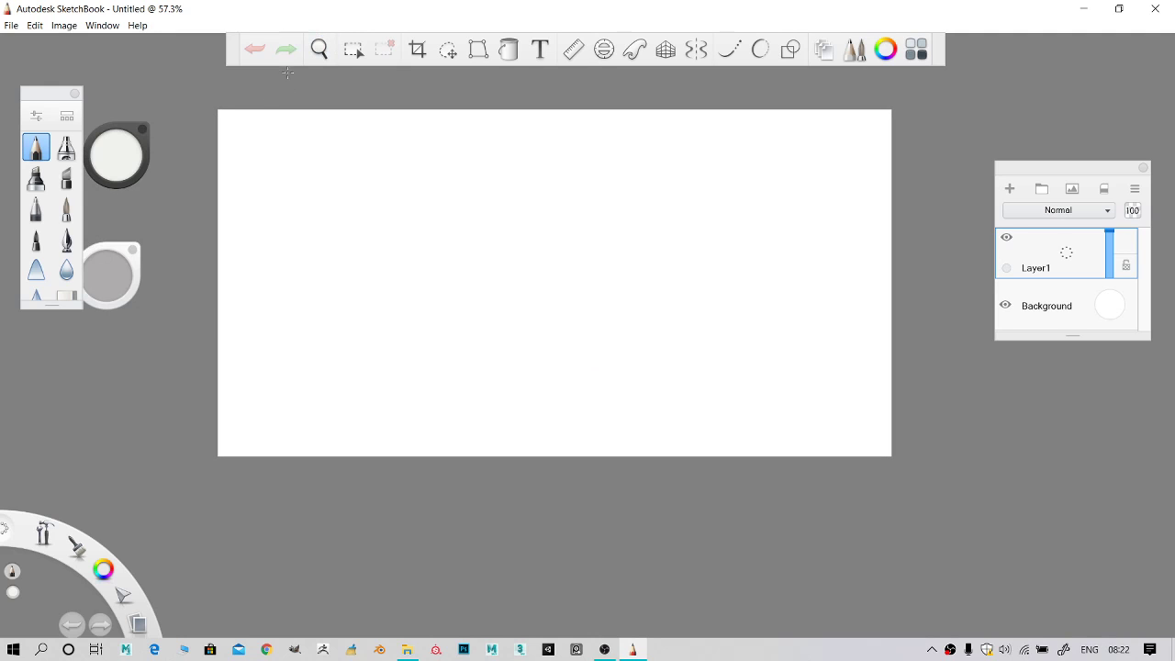
- Rearrange the brush palette, the brush and colour pucks, the toolbar and the layer editor around the canvas without overlaps
{"action": "left_click_drag", "start_coordinate": [35, 93], "coordinate": [34, 129]}
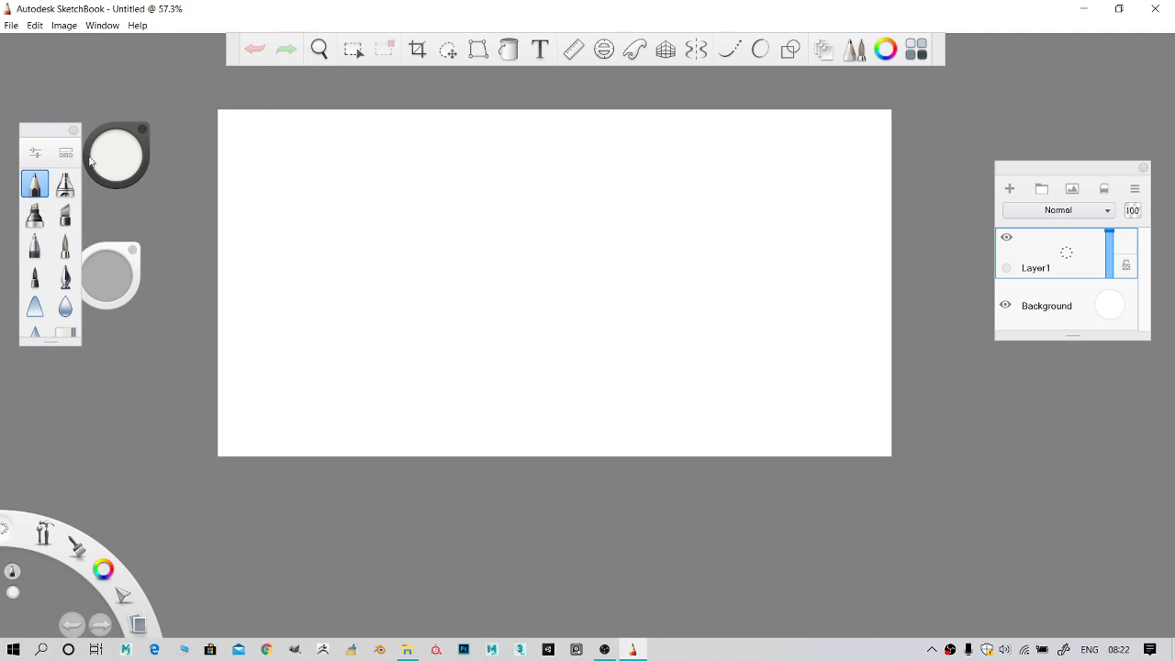
{"action": "mouse_move", "coordinate": [90, 160]}
{"action": "left_mouse_down"}
{"action": "mouse_move", "coordinate": [170, 71]}
{"action": "mouse_move", "coordinate": [149, 100]}
{"action": "mouse_move", "coordinate": [152, 90]}
{"action": "left_mouse_up"}
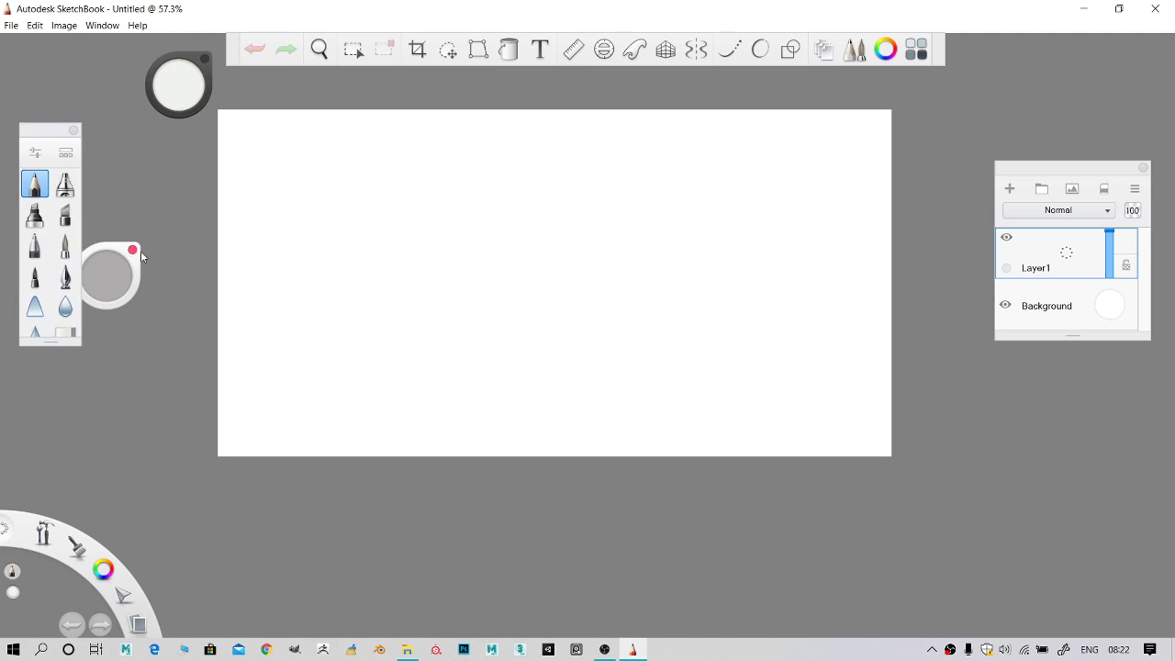
{"action": "left_click_drag", "start_coordinate": [133, 271], "coordinate": [112, 71]}
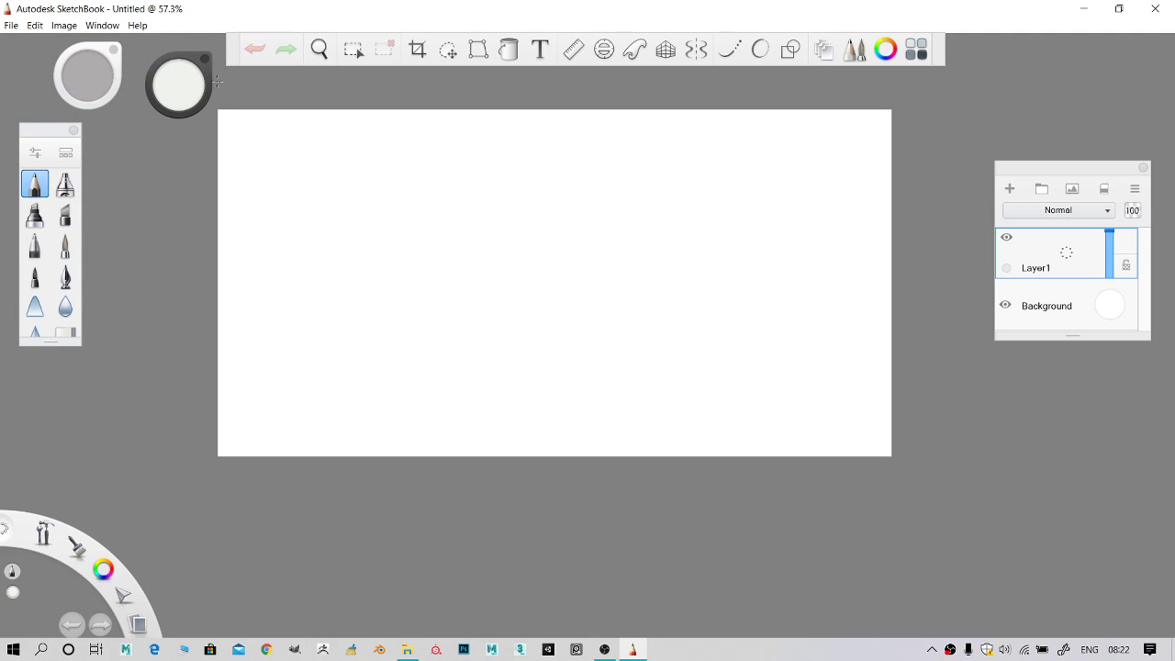
{"action": "left_click_drag", "start_coordinate": [209, 85], "coordinate": [196, 73]}
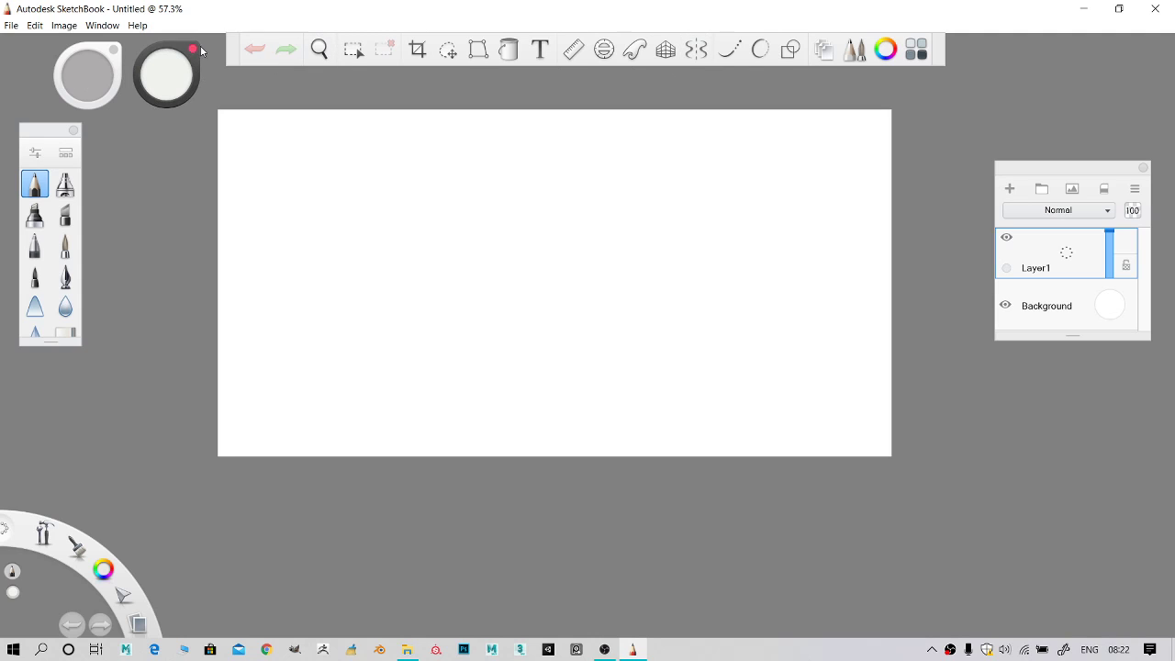
{"action": "mouse_move", "coordinate": [234, 53]}
{"action": "left_mouse_down"}
{"action": "mouse_move", "coordinate": [236, 63]}
{"action": "mouse_move", "coordinate": [231, 52]}
{"action": "left_mouse_up"}
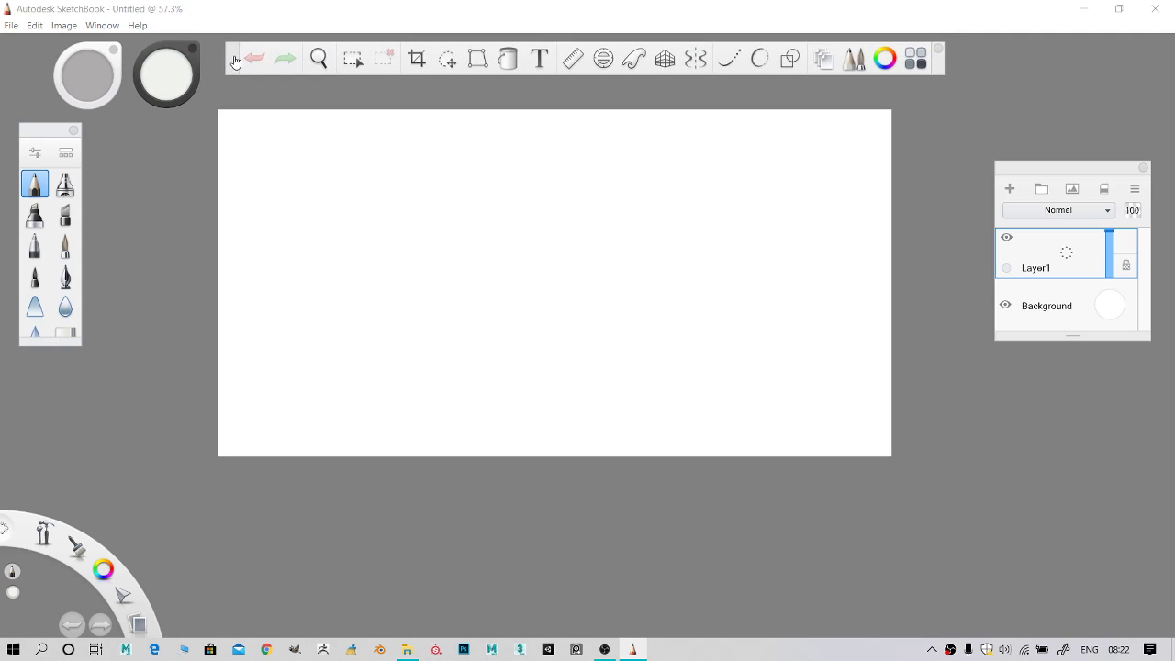
{"action": "left_click_drag", "start_coordinate": [1073, 174], "coordinate": [1076, 126]}
{"action": "left_click_drag", "start_coordinate": [52, 134], "coordinate": [52, 143]}
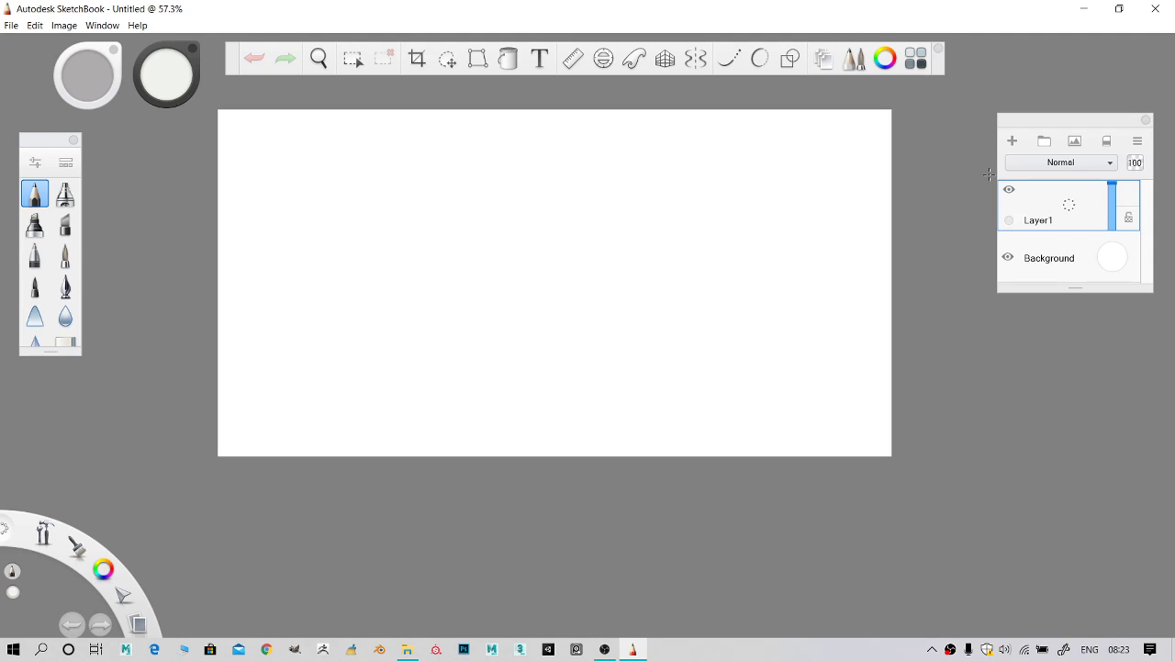
- Move the layer editor higher beside the canvas and lengthen it to make room for more layers
{"action": "scroll", "coordinate": [860, 122], "scroll_direction": "up", "scroll_amount": 3}
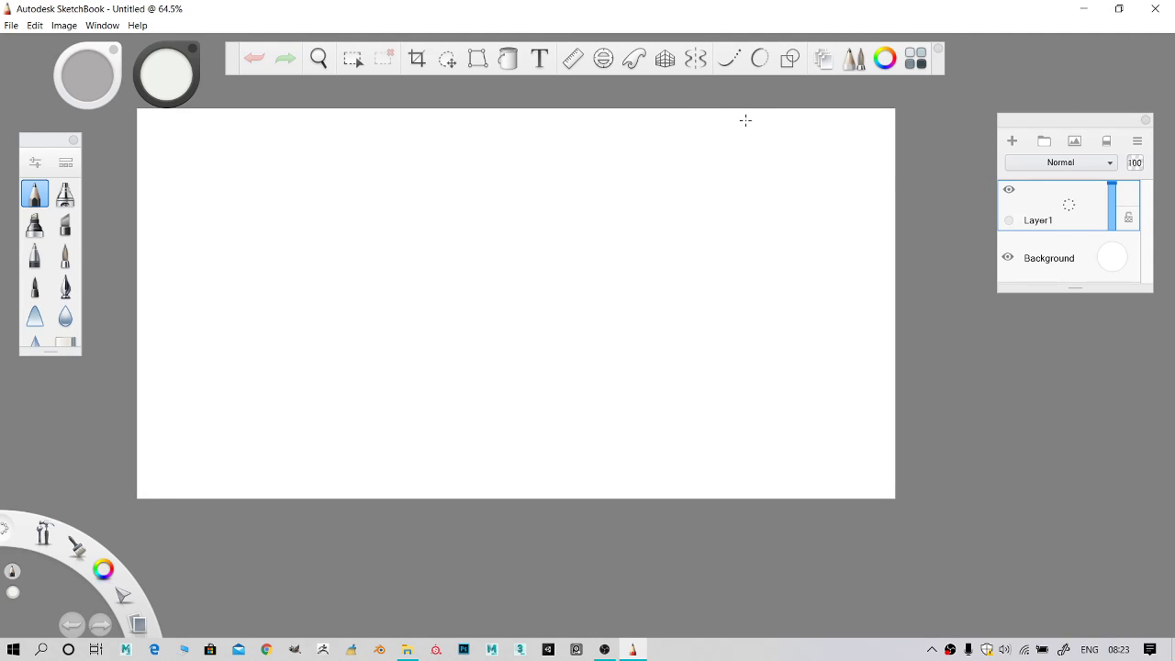
{"action": "key", "text": "space"}
{"action": "left_click_drag", "start_coordinate": [758, 165], "coordinate": [810, 173]}
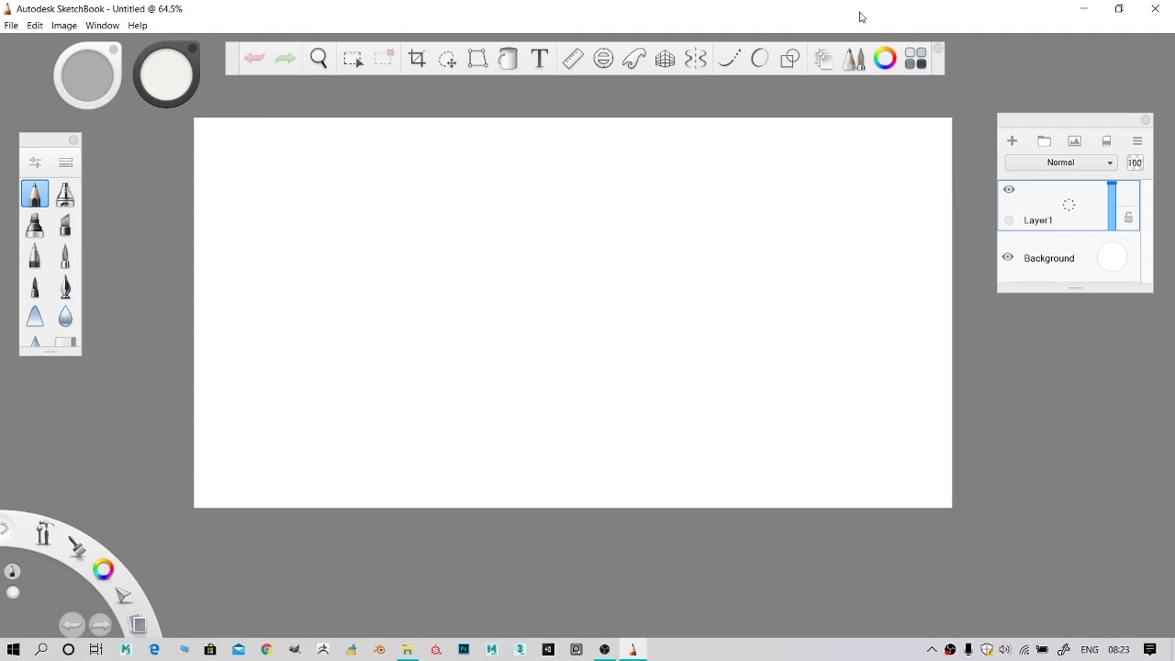
{"action": "left_click_drag", "start_coordinate": [1047, 132], "coordinate": [1037, 90]}
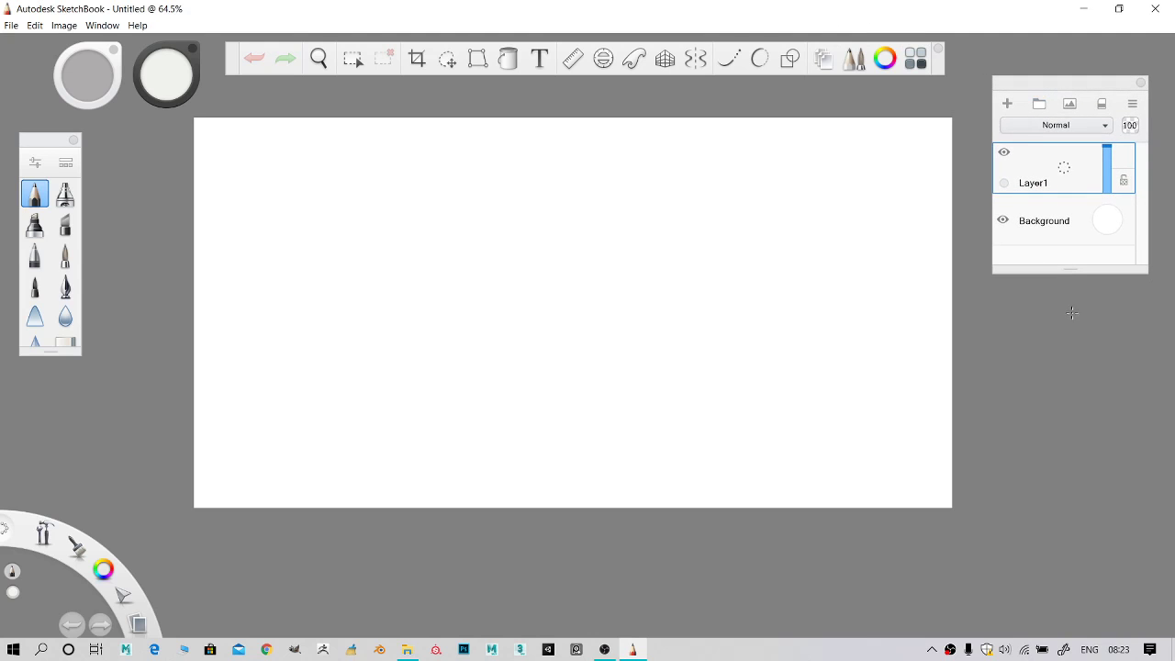
{"action": "left_click_drag", "start_coordinate": [1069, 270], "coordinate": [1068, 366]}
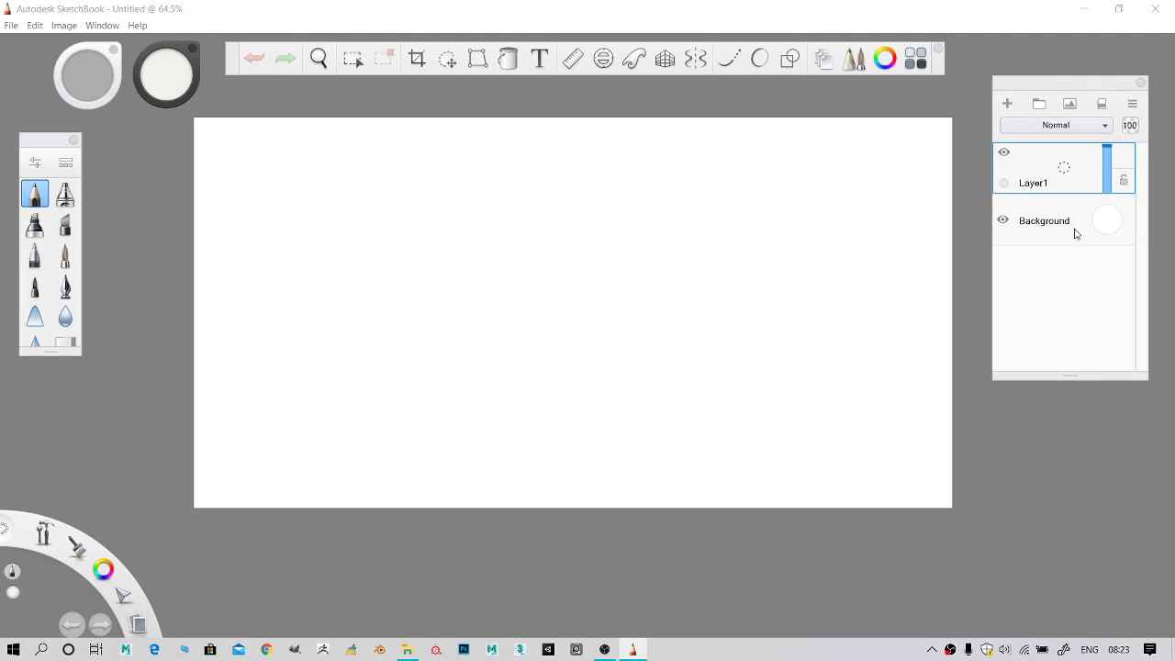
- Hide the Background layer to expose the transparent canvas and show it again, repeating the comparison
{"action": "left_click", "coordinate": [1004, 221]}
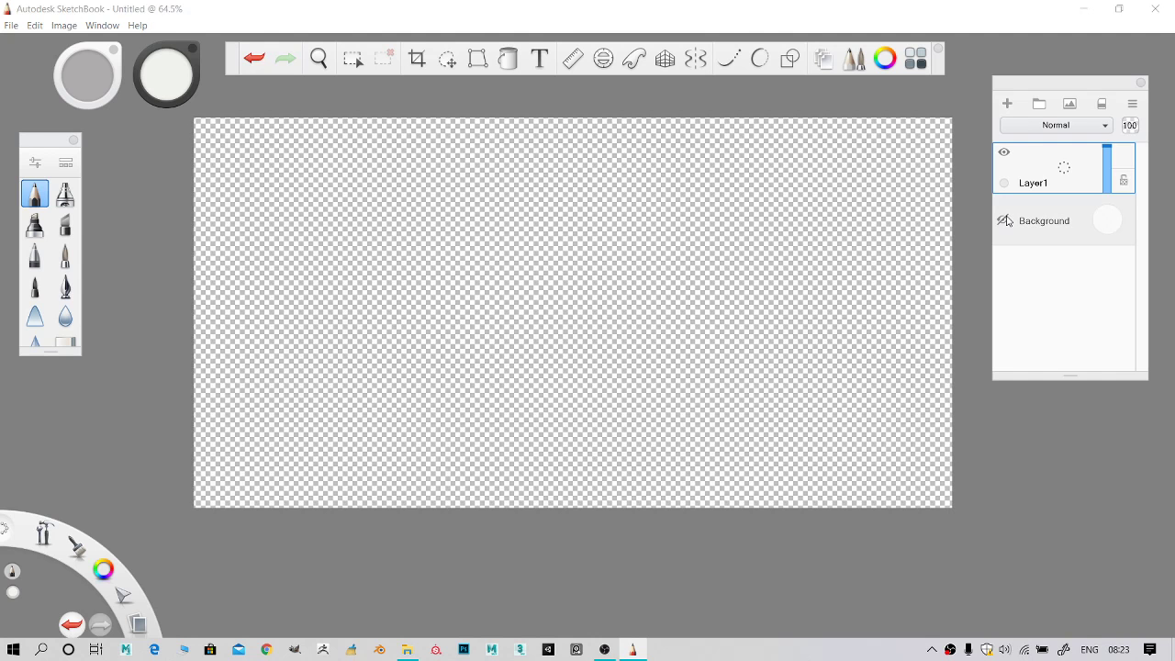
{"action": "left_click", "coordinate": [1004, 222]}
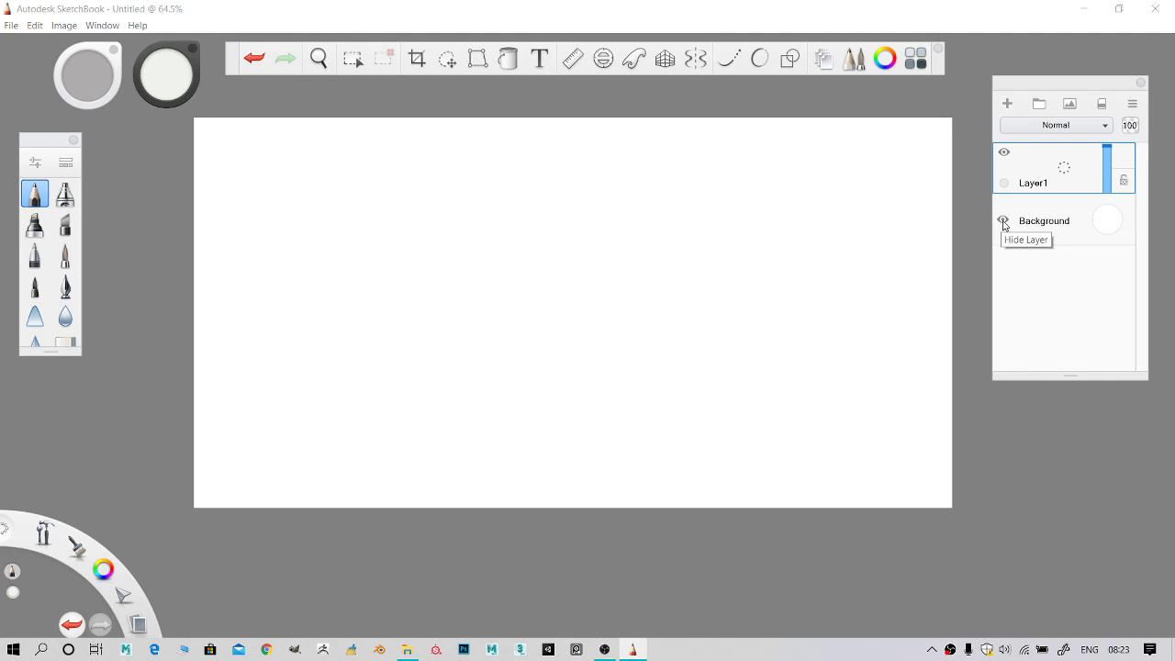
{"action": "left_click", "coordinate": [1004, 223]}
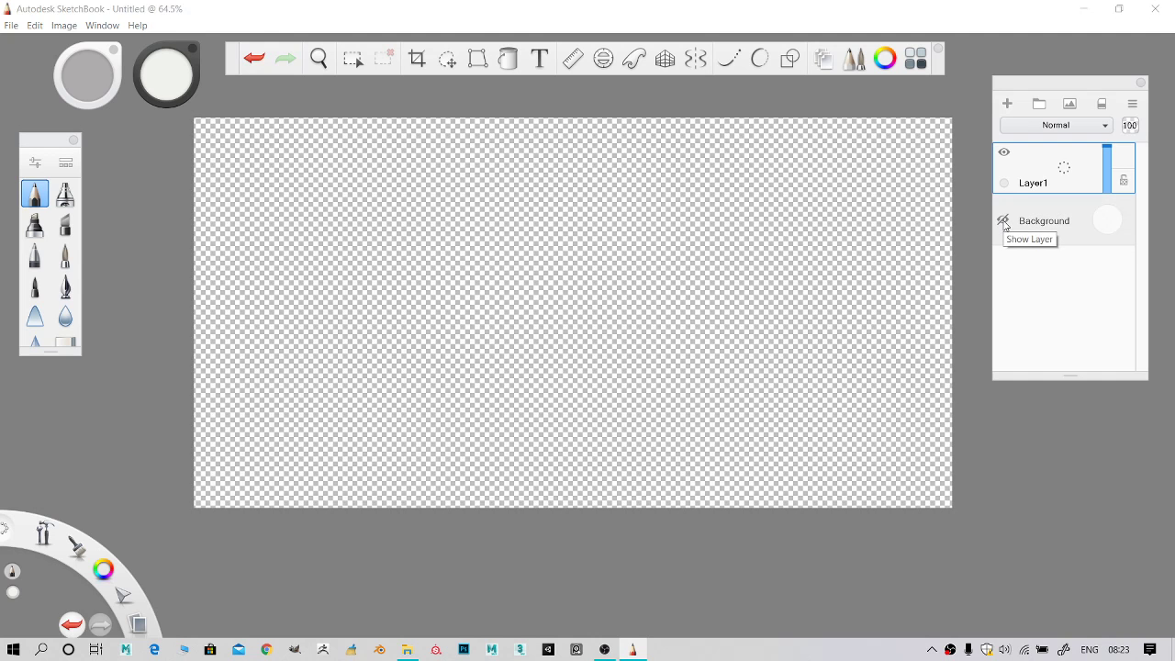
{"action": "left_click", "coordinate": [1004, 221]}
{"action": "left_click", "coordinate": [1004, 221]}
{"action": "left_click", "coordinate": [1004, 221]}
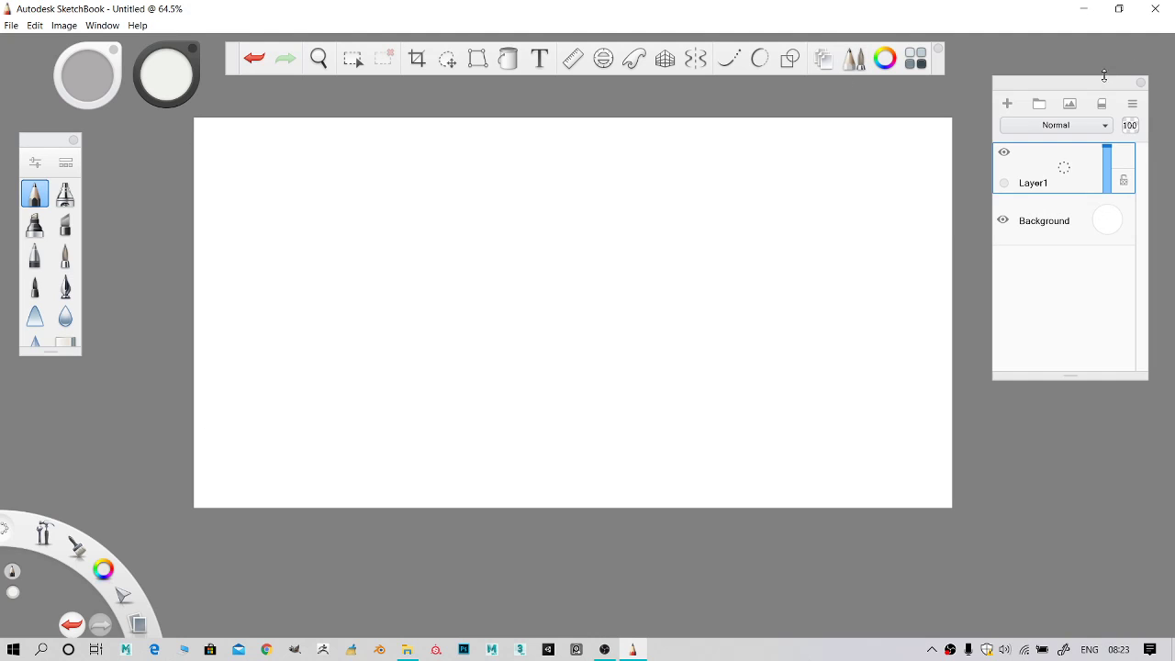
- Change the Background layer's colour, trying bright blue and purple shades until it is a dark bluish purple
{"action": "left_click_drag", "start_coordinate": [1074, 89], "coordinate": [1091, 132]}
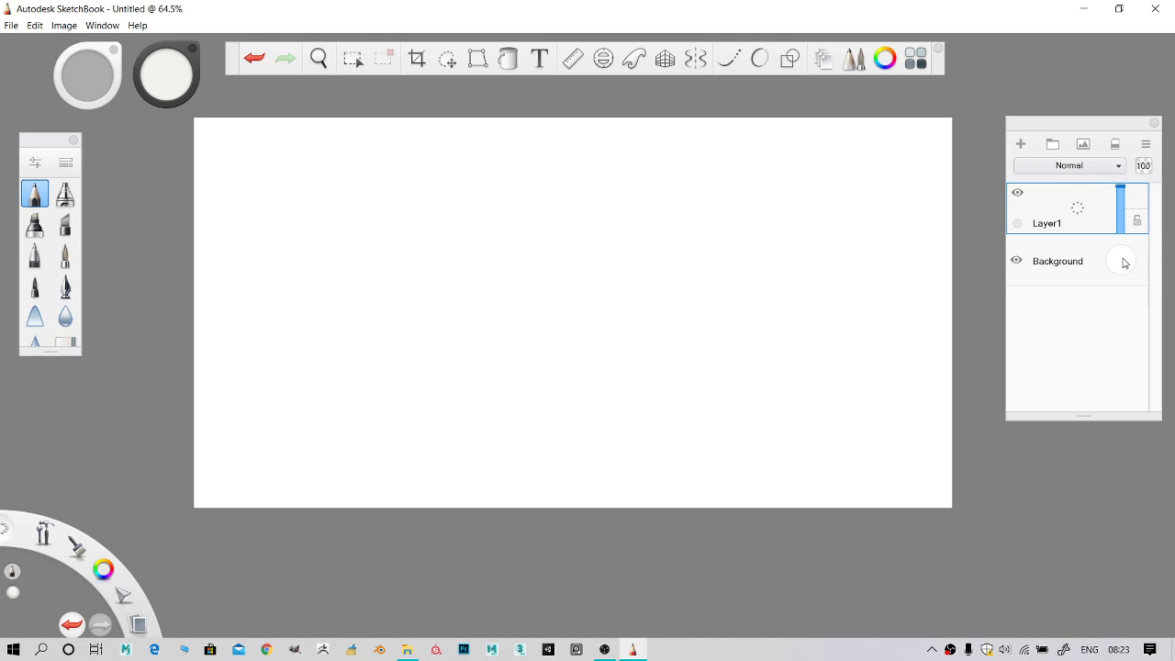
{"action": "left_click", "coordinate": [1121, 262]}
{"action": "left_click", "coordinate": [527, 244]}
{"action": "left_click", "coordinate": [1130, 266]}
{"action": "mouse_move", "coordinate": [1131, 266]}
{"action": "left_mouse_down"}
{"action": "mouse_move", "coordinate": [1125, 249]}
{"action": "mouse_move", "coordinate": [1136, 286]}
{"action": "mouse_move", "coordinate": [1120, 290]}
{"action": "mouse_move", "coordinate": [1112, 250]}
{"action": "mouse_move", "coordinate": [1104, 292]}
{"action": "mouse_move", "coordinate": [1105, 260]}
{"action": "mouse_move", "coordinate": [1143, 265]}
{"action": "mouse_move", "coordinate": [1129, 255]}
{"action": "mouse_move", "coordinate": [1108, 281]}
{"action": "mouse_move", "coordinate": [1117, 265]}
{"action": "mouse_move", "coordinate": [1090, 242]}
{"action": "mouse_move", "coordinate": [1137, 227]}
{"action": "mouse_move", "coordinate": [1152, 249]}
{"action": "mouse_move", "coordinate": [1124, 276]}
{"action": "mouse_move", "coordinate": [1168, 250]}
{"action": "mouse_move", "coordinate": [1143, 299]}
{"action": "mouse_move", "coordinate": [1120, 309]}
{"action": "mouse_move", "coordinate": [1081, 272]}
{"action": "mouse_move", "coordinate": [1095, 292]}
{"action": "left_mouse_up"}
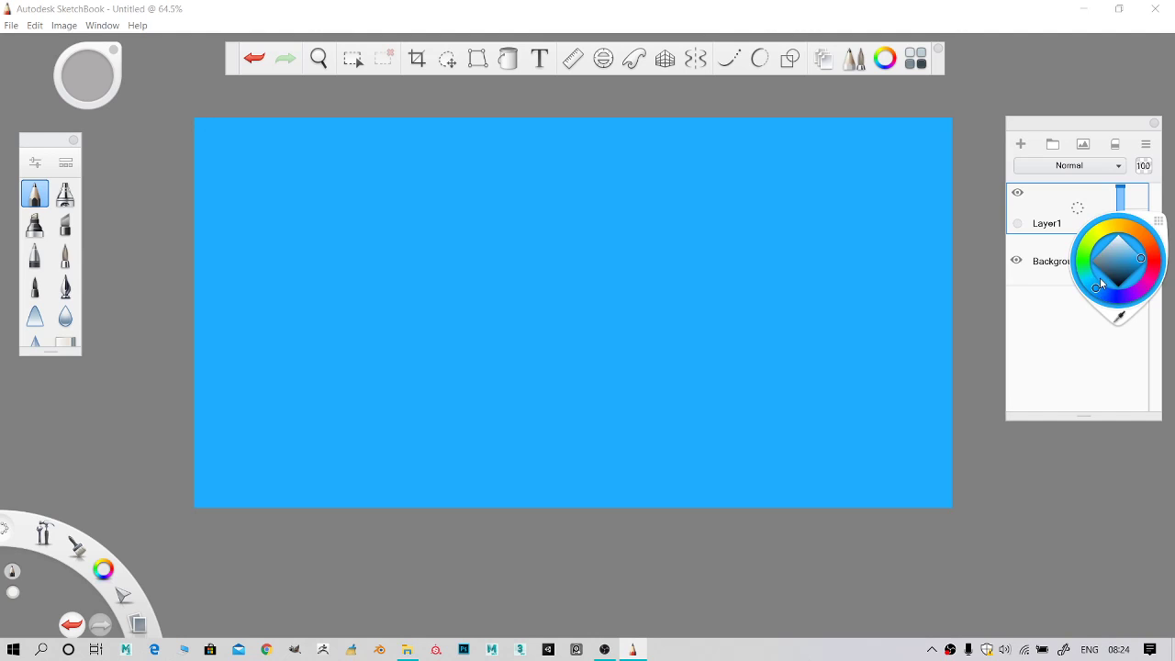
{"action": "mouse_move", "coordinate": [1120, 306]}
{"action": "left_mouse_down"}
{"action": "mouse_move", "coordinate": [1130, 305]}
{"action": "mouse_move", "coordinate": [1119, 280]}
{"action": "left_mouse_up"}
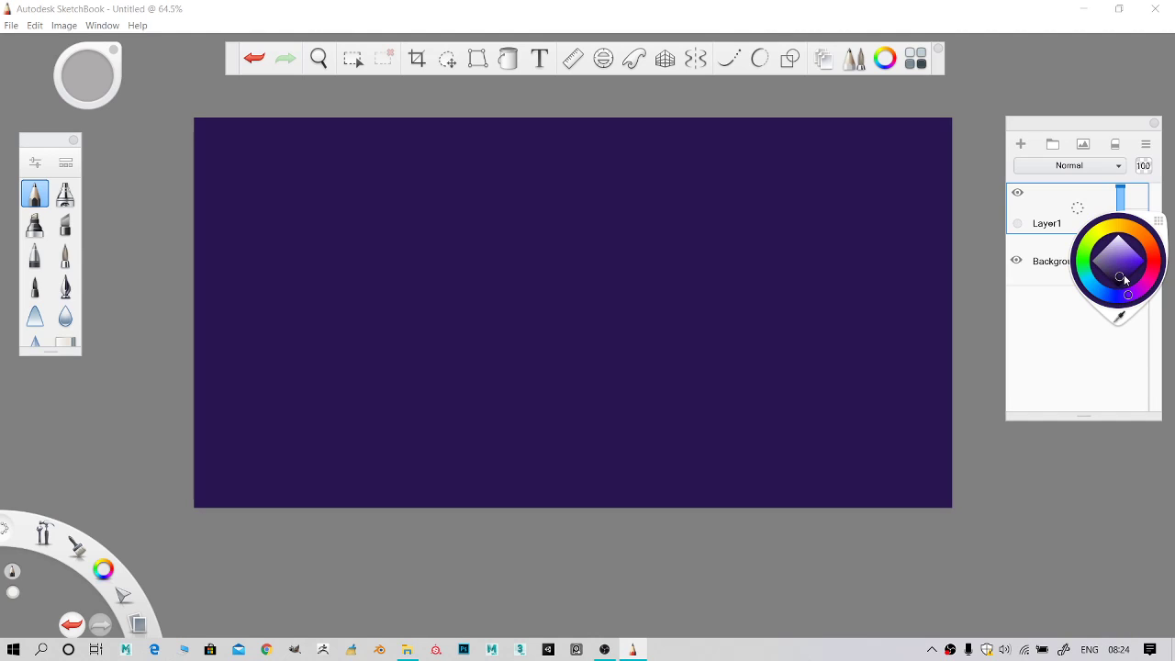
{"action": "left_click_drag", "start_coordinate": [1125, 279], "coordinate": [1134, 287]}
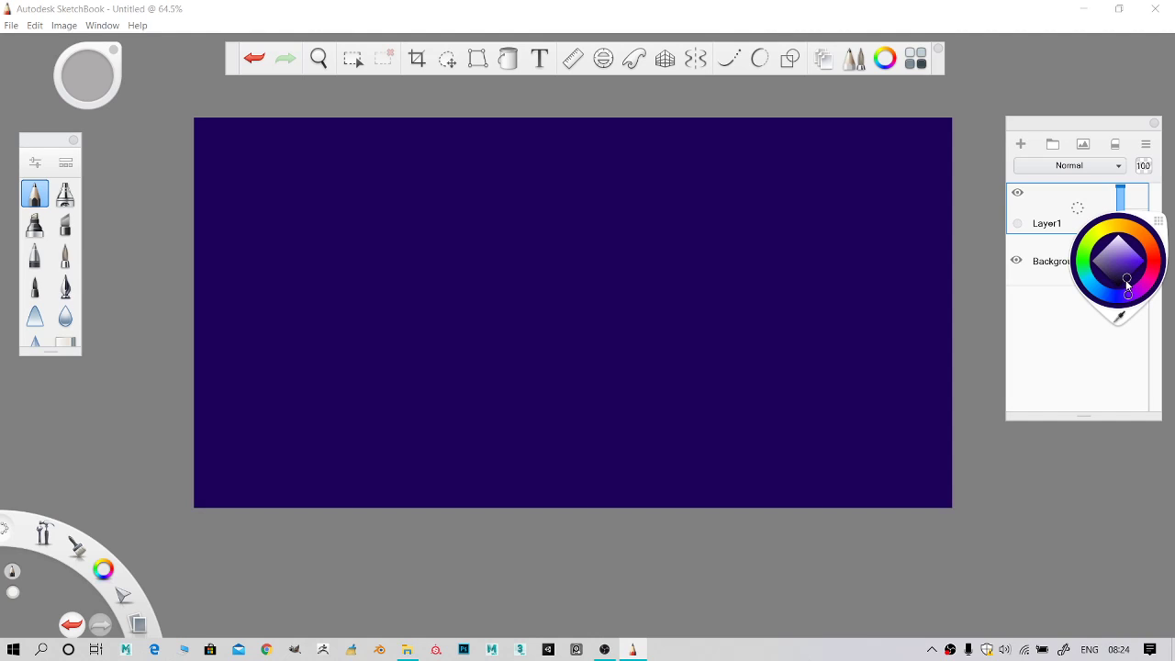
{"action": "left_click_drag", "start_coordinate": [1128, 283], "coordinate": [1125, 280]}
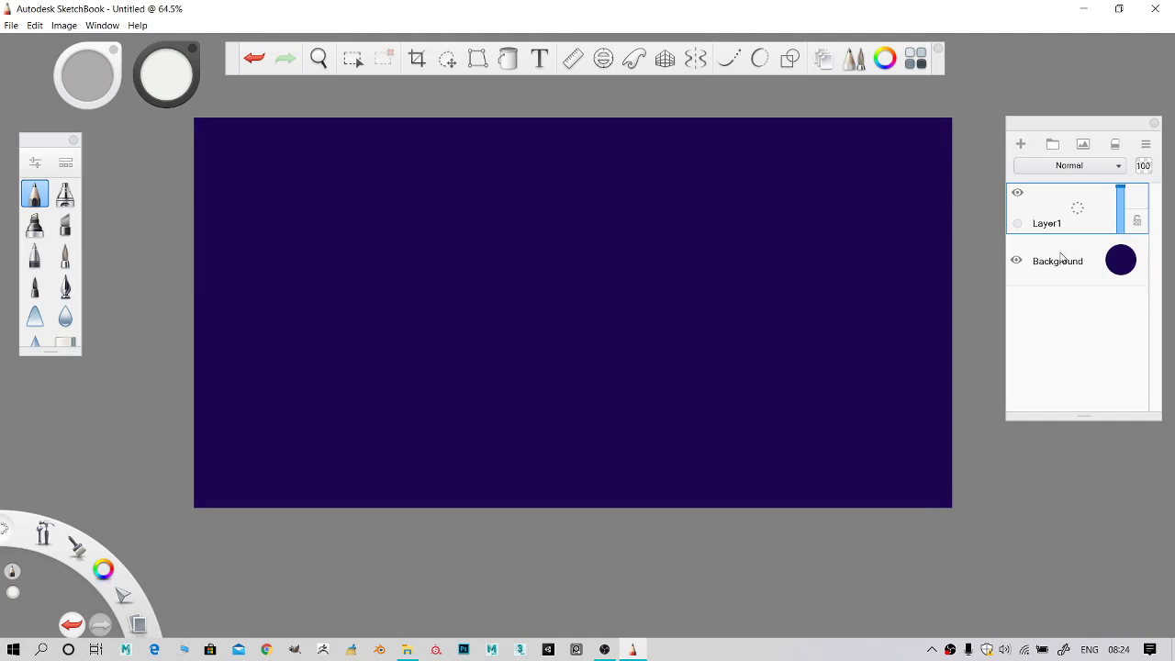
- Recolour the Background layer through off-white and green shades, settling on a very dark navy blue
{"action": "left_click", "coordinate": [1119, 266]}
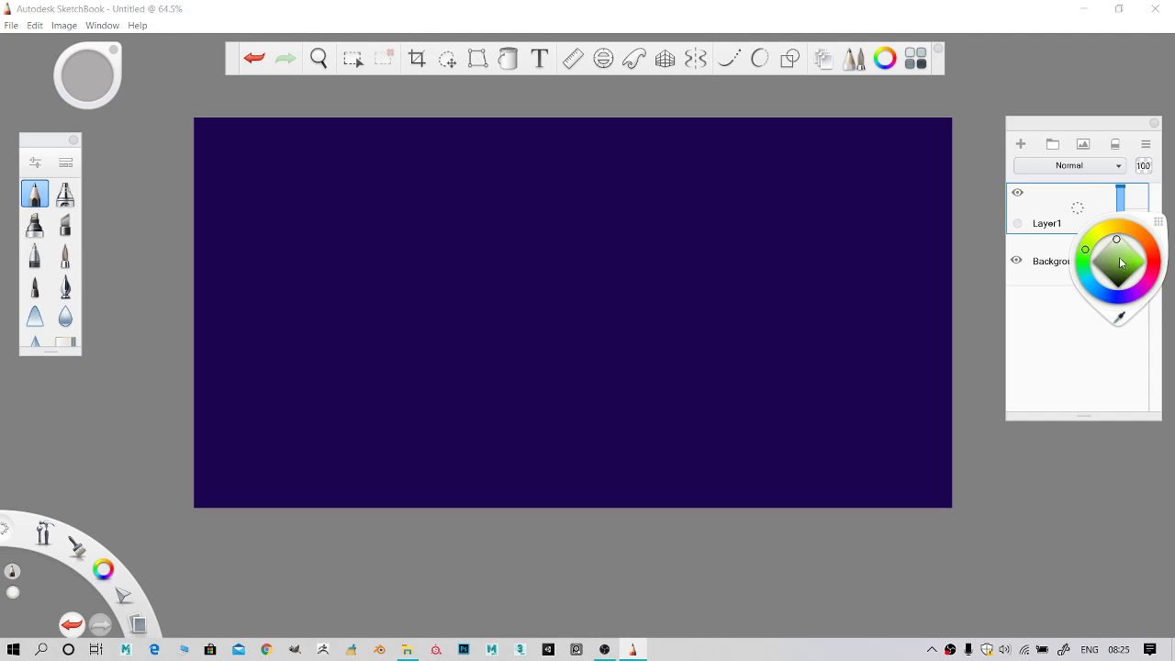
{"action": "left_click_drag", "start_coordinate": [1121, 256], "coordinate": [1114, 223]}
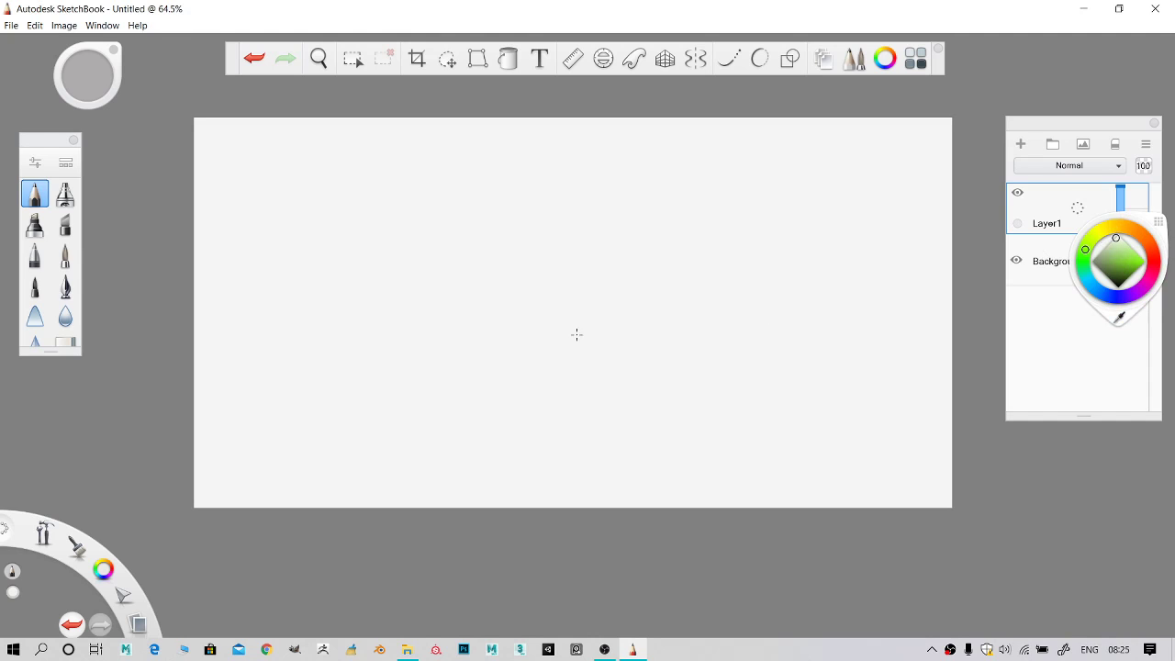
{"action": "left_click", "coordinate": [1120, 266]}
{"action": "left_click_drag", "start_coordinate": [1120, 265], "coordinate": [1128, 250]}
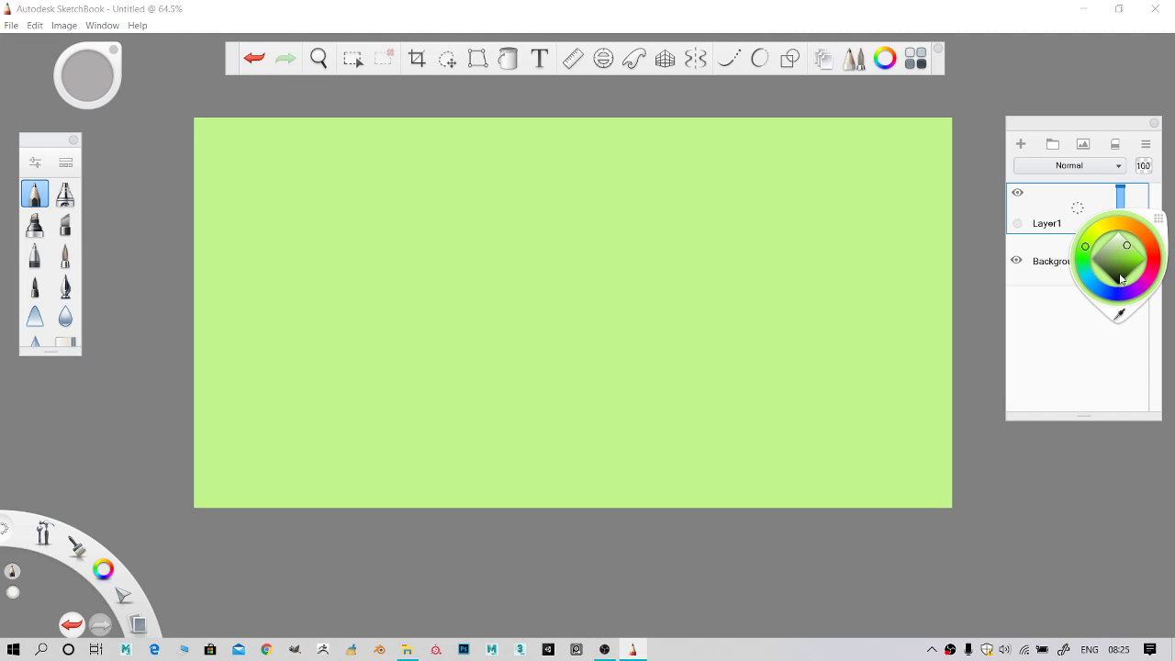
{"action": "left_click", "coordinate": [1124, 279]}
{"action": "left_click_drag", "start_coordinate": [1124, 280], "coordinate": [1124, 282]}
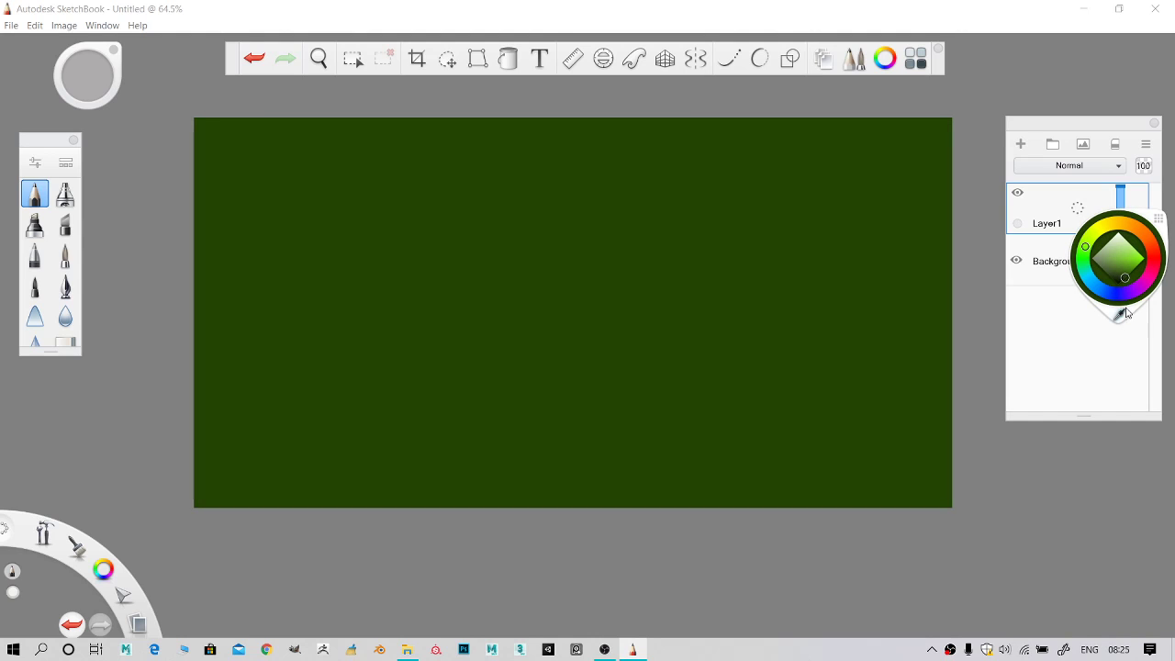
{"action": "left_click", "coordinate": [1125, 301]}
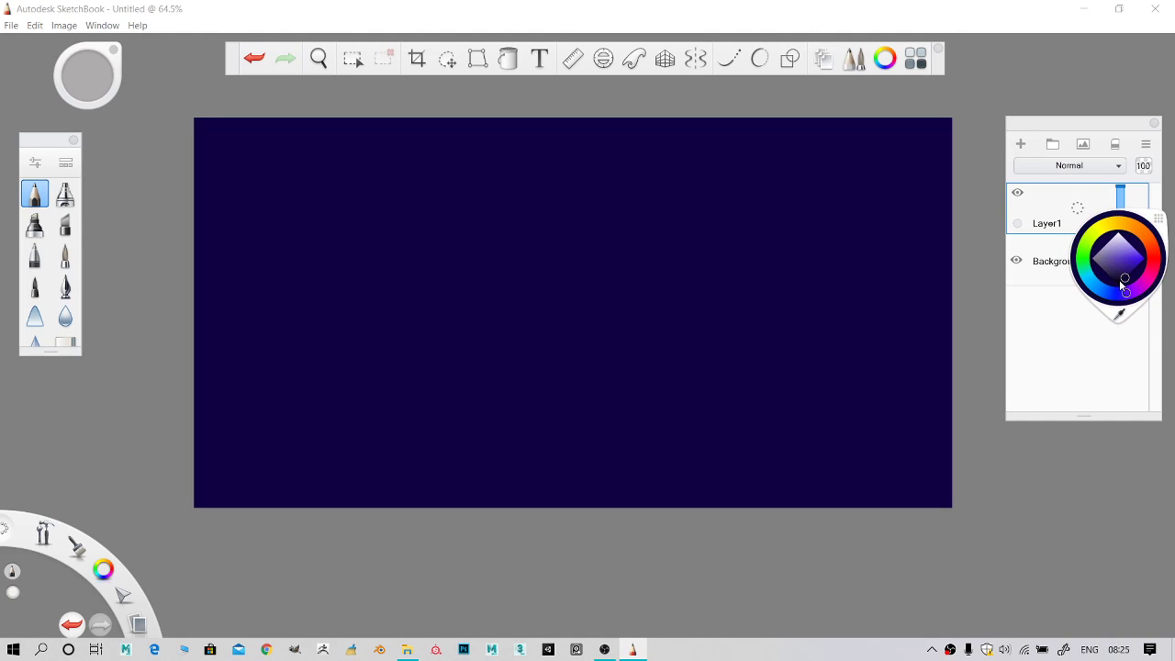
{"action": "left_click", "coordinate": [1119, 281]}
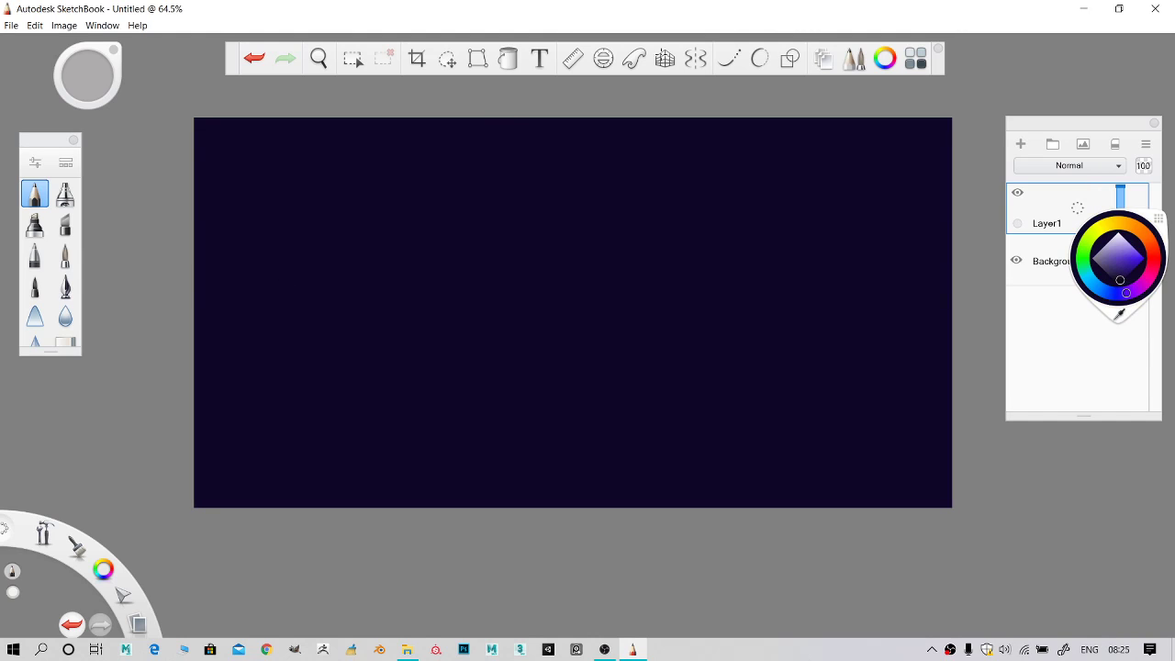
{"action": "left_click", "coordinate": [1019, 126]}
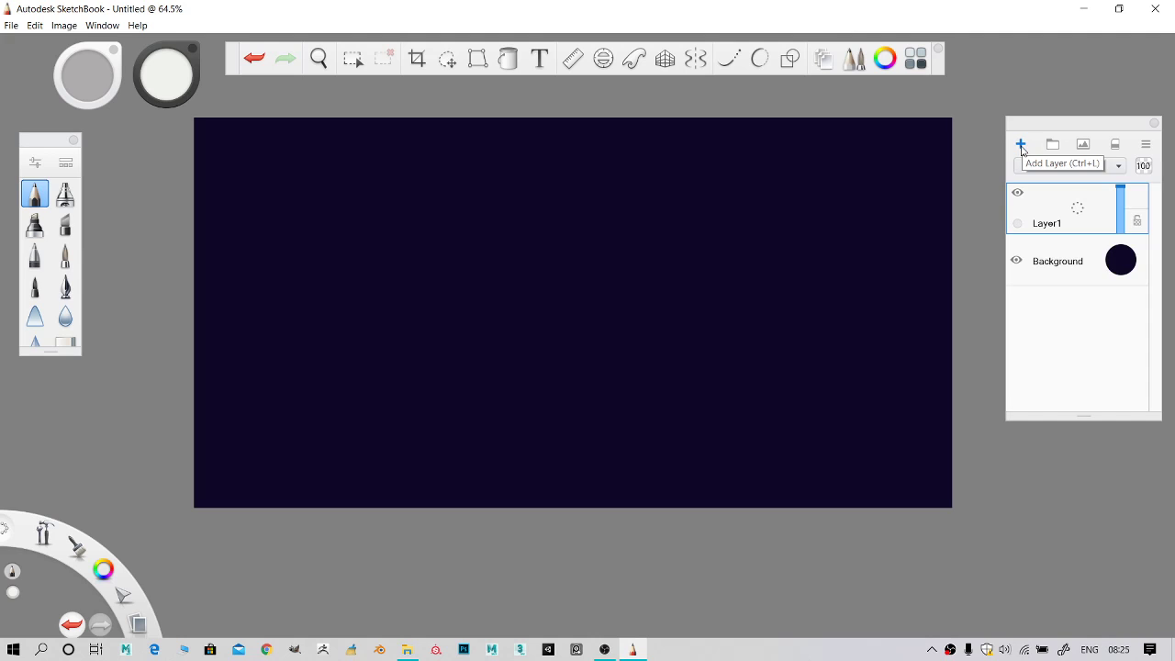
- Add another layer above Layer1 and rename it Stars, shifting the layer editor slightly beside the canvas
{"action": "left_click", "coordinate": [1021, 145]}
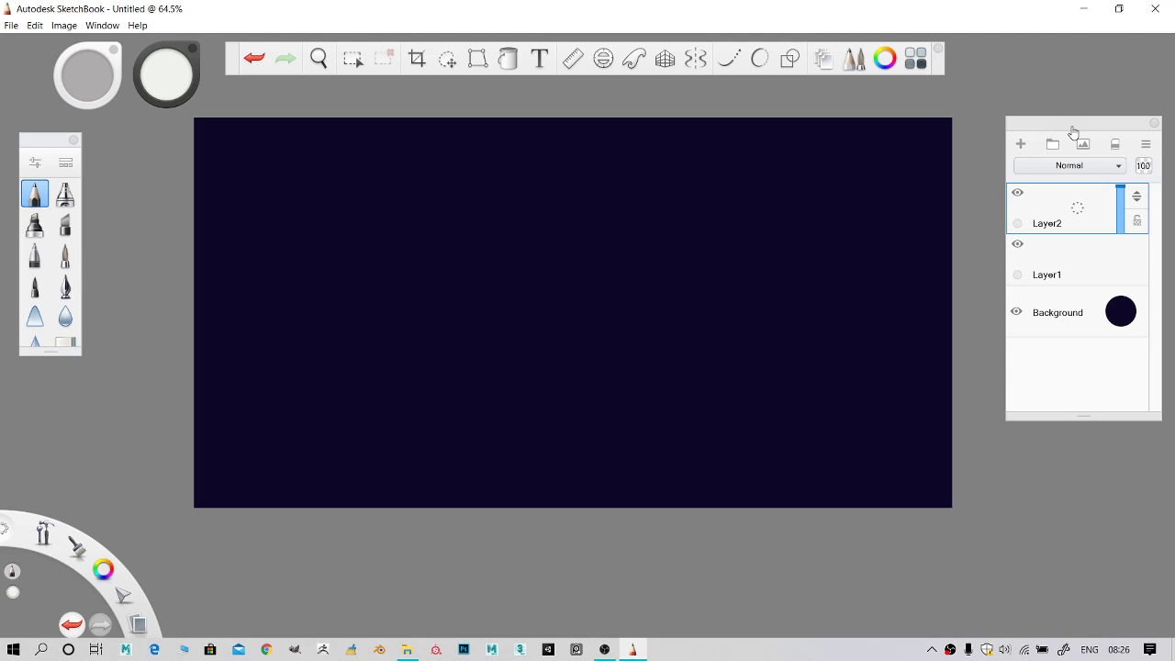
{"action": "left_click_drag", "start_coordinate": [1073, 131], "coordinate": [1056, 126]}
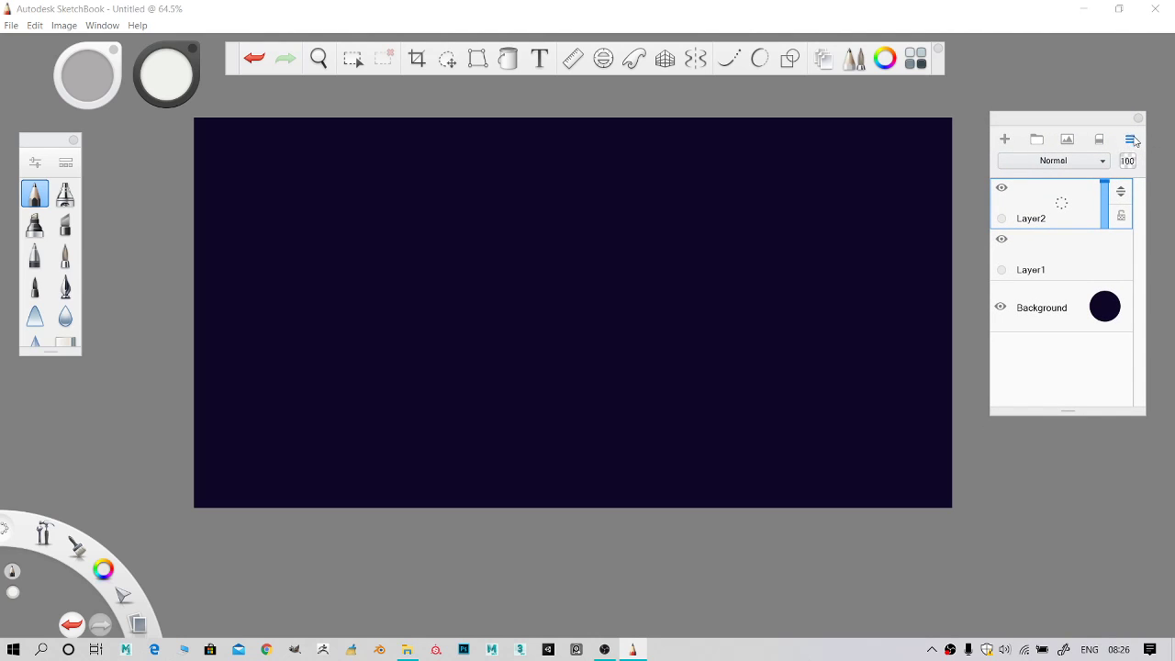
{"action": "left_click", "coordinate": [1130, 139]}
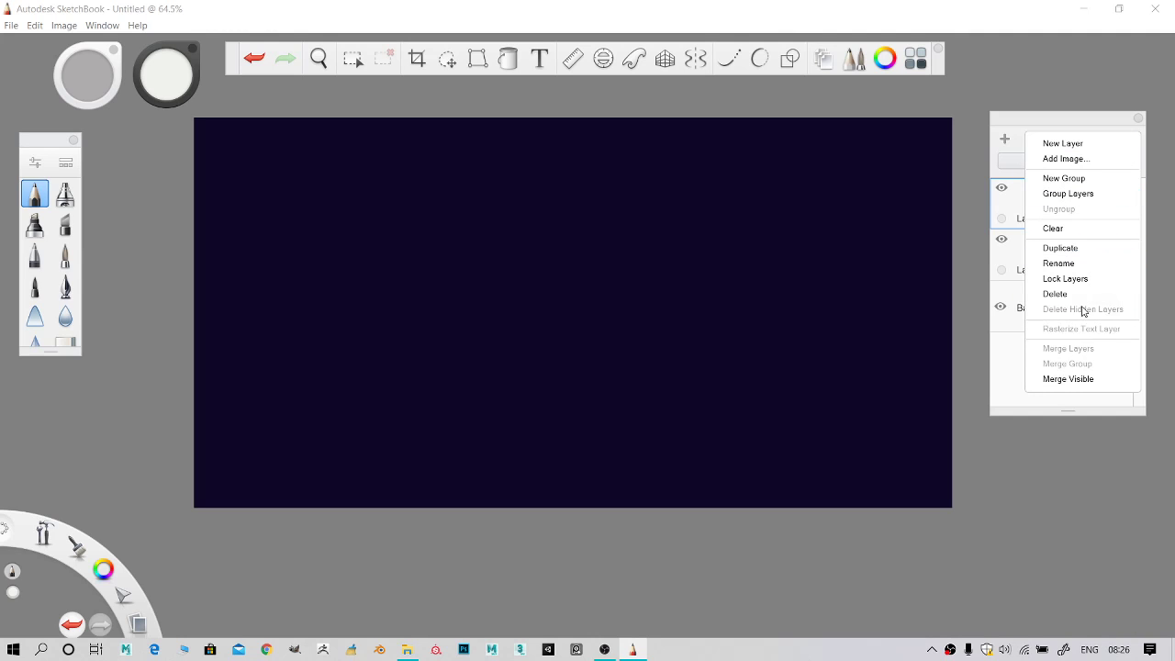
{"action": "left_click", "coordinate": [1064, 264]}
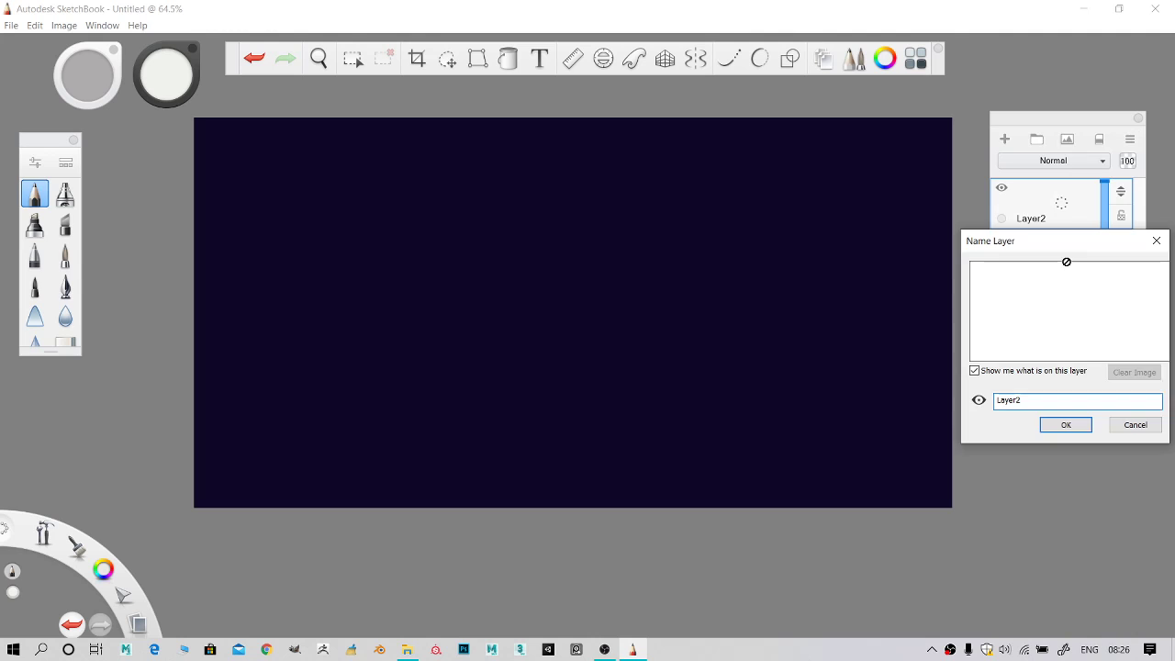
{"action": "left_click_drag", "start_coordinate": [1046, 254], "coordinate": [978, 205]}
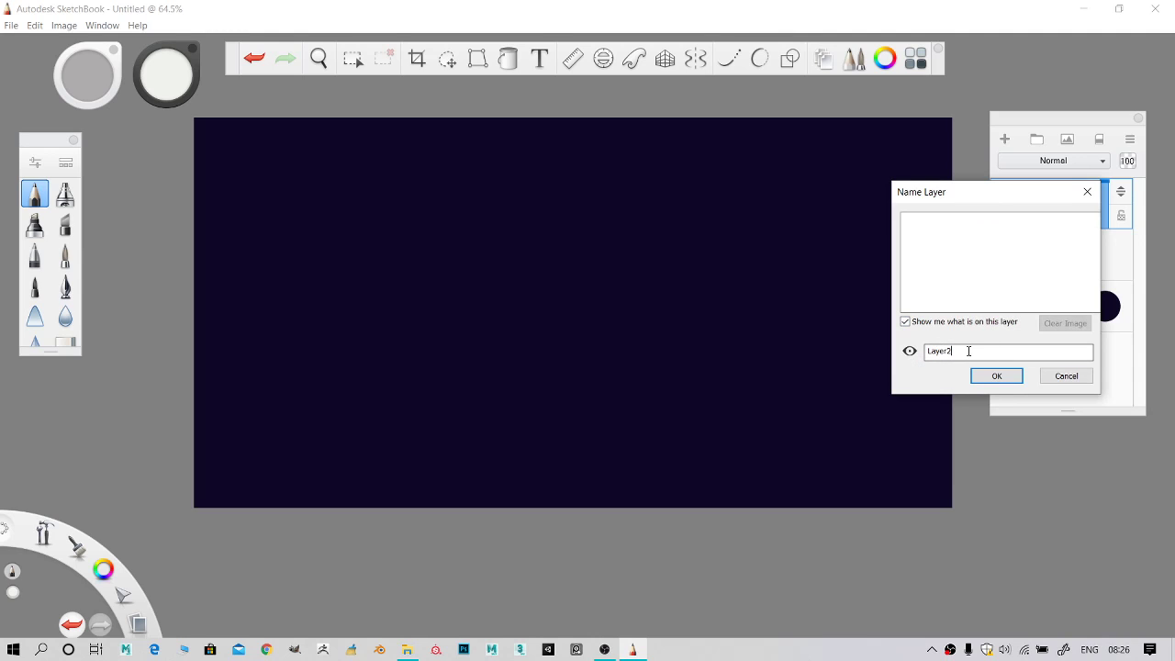
{"action": "left_click_drag", "start_coordinate": [968, 350], "coordinate": [844, 373]}
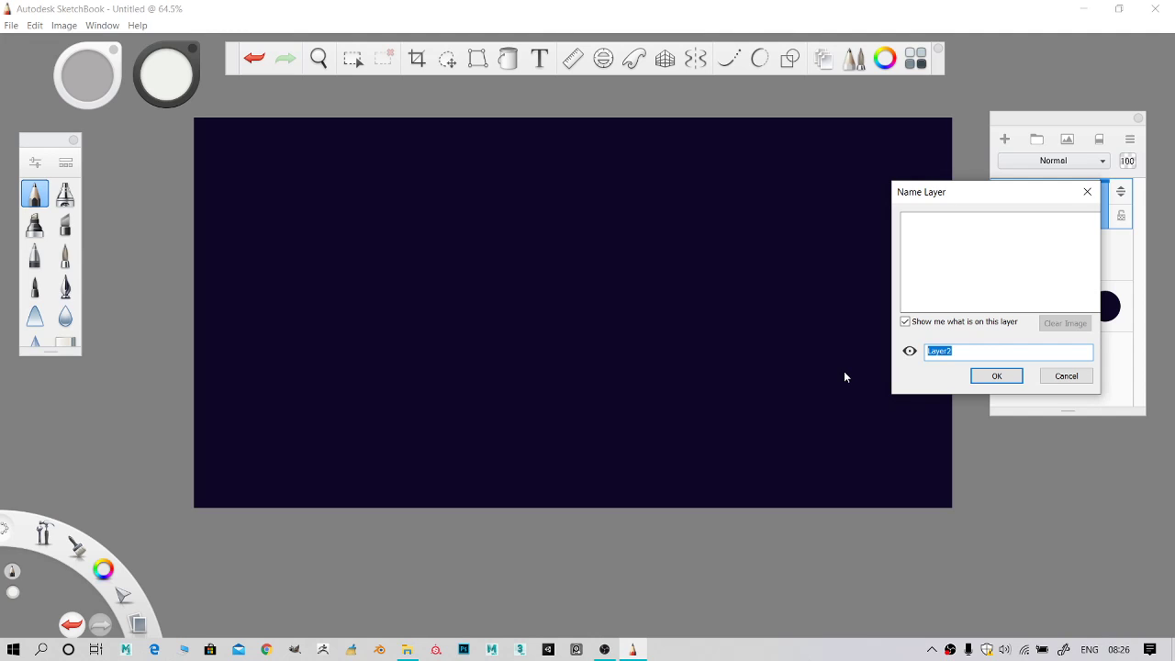
{"action": "type", "text": "S"}
{"action": "type", "text": "tard"}
{"action": "left_click", "coordinate": [989, 371]}
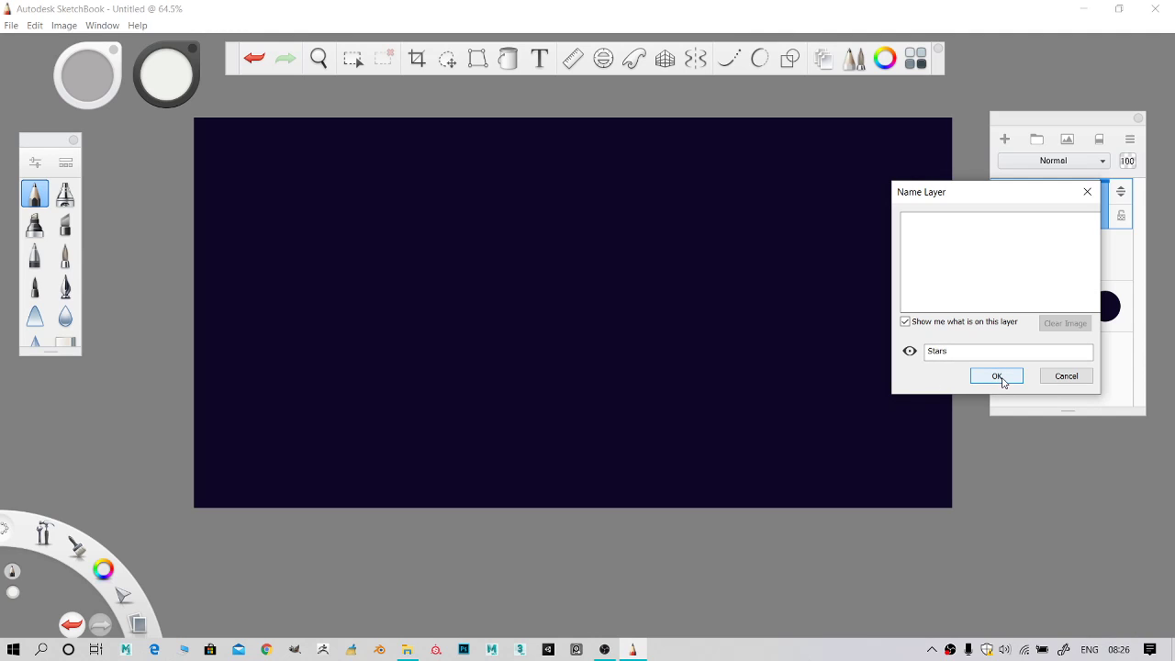
{"action": "left_click", "coordinate": [1002, 381]}
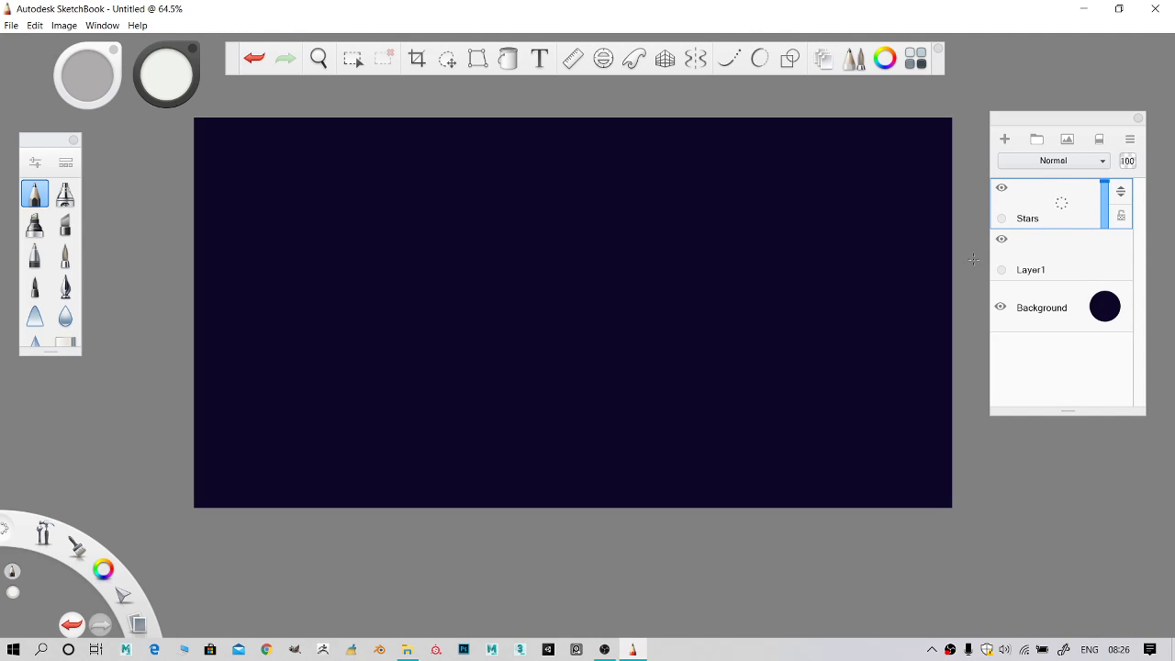
{"action": "left_click", "coordinate": [1000, 189]}
{"action": "left_click_drag", "start_coordinate": [1058, 123], "coordinate": [1053, 139]}
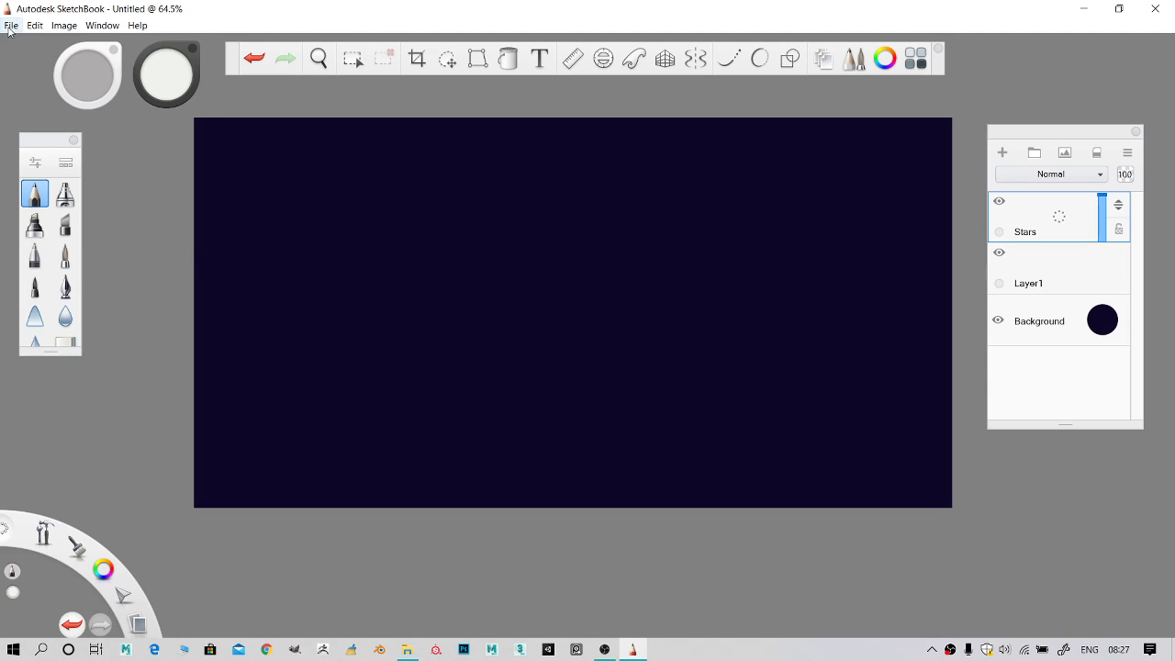
- Start saving the untitled drawing and browse to the WORK (F:) drive as its location
{"action": "left_click", "coordinate": [11, 26]}
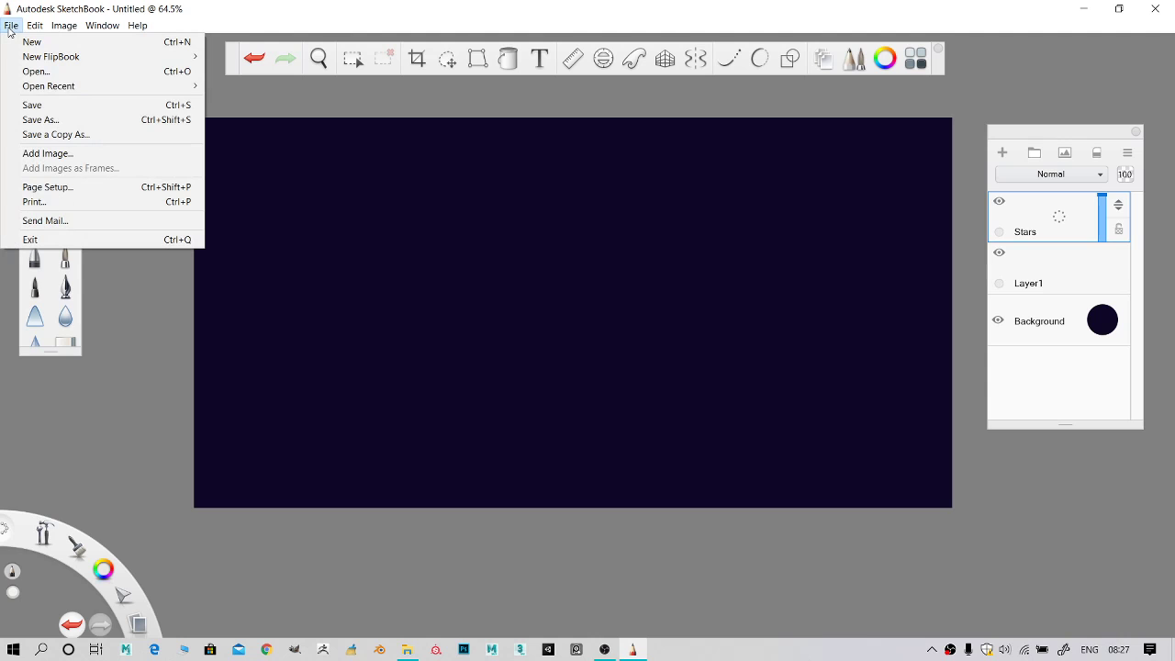
{"action": "left_click", "coordinate": [32, 107]}
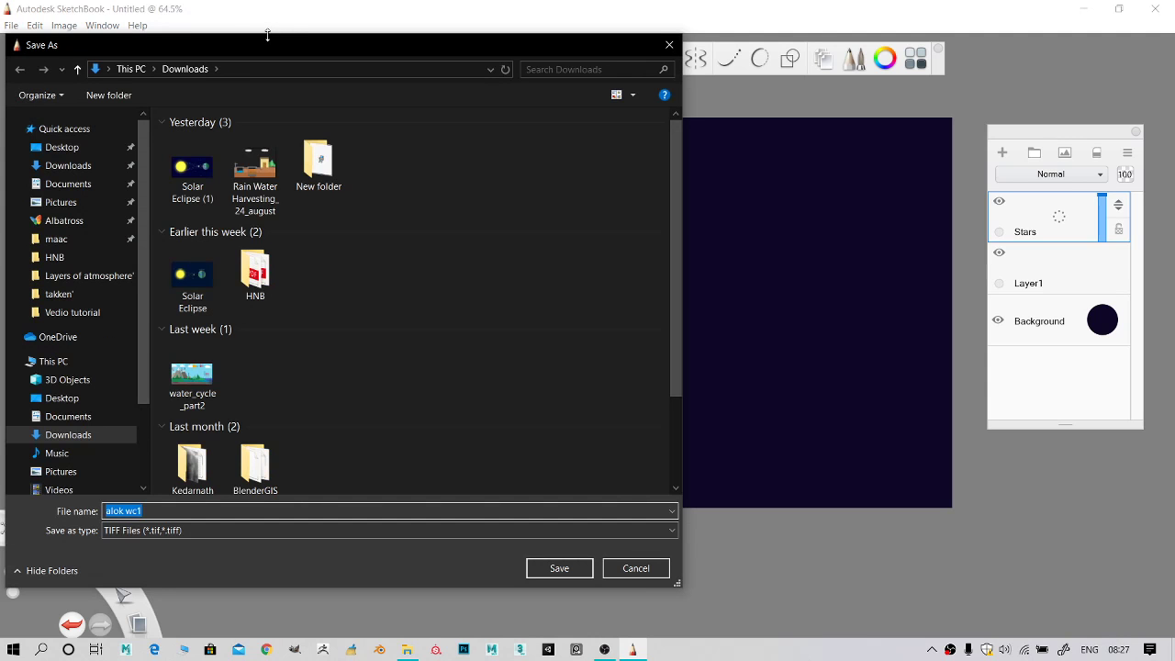
{"action": "left_click", "coordinate": [96, 146]}
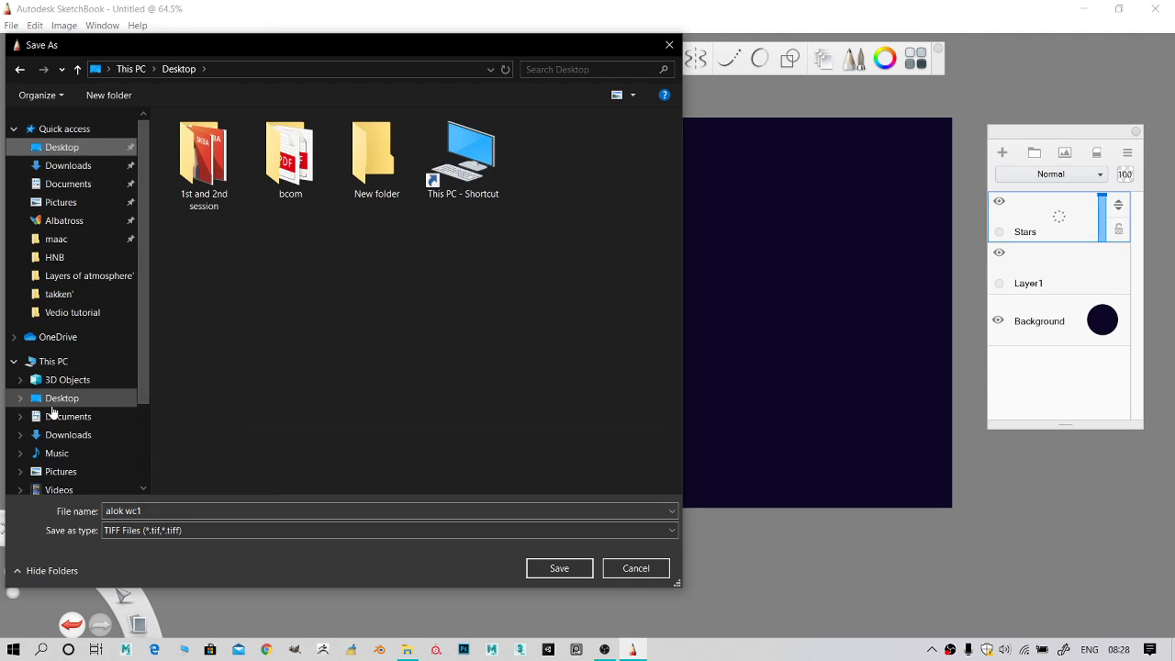
{"action": "scroll", "coordinate": [37, 408], "scroll_direction": "down", "scroll_amount": 1}
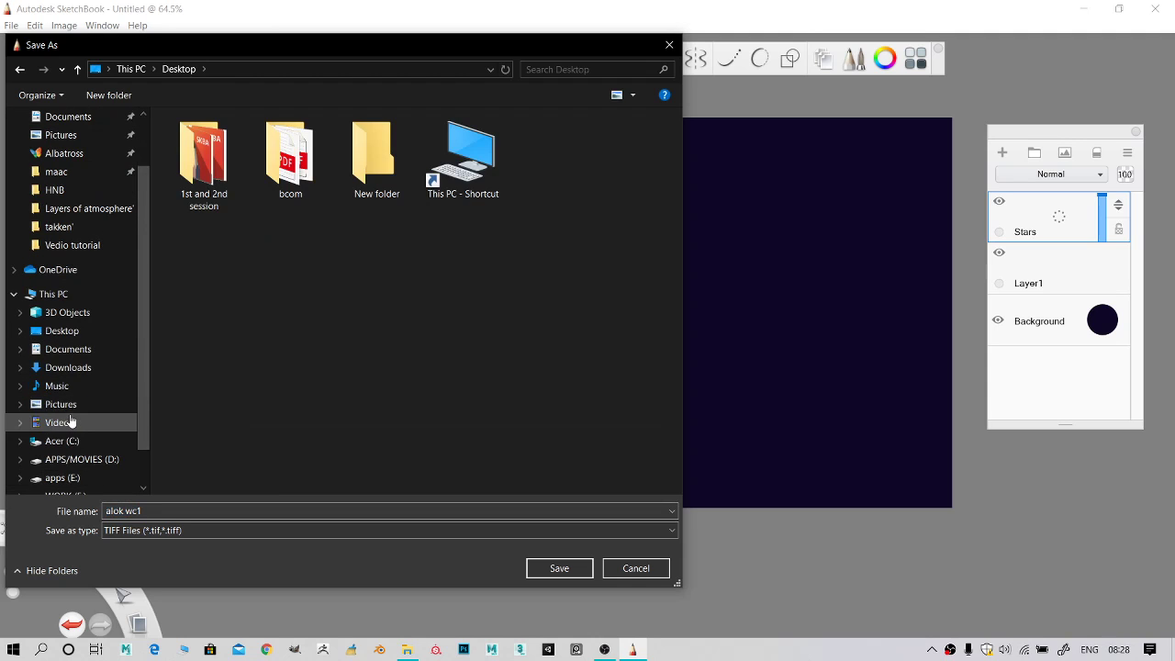
{"action": "scroll", "coordinate": [82, 422], "scroll_direction": "down", "scroll_amount": 1}
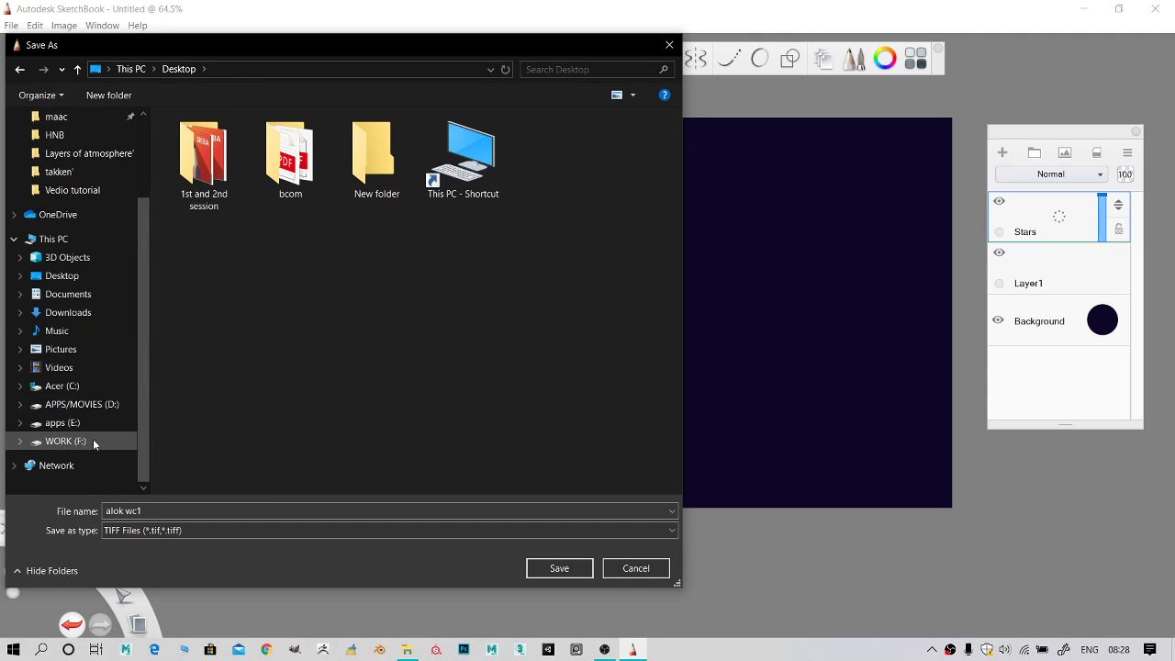
{"action": "left_click", "coordinate": [93, 440]}
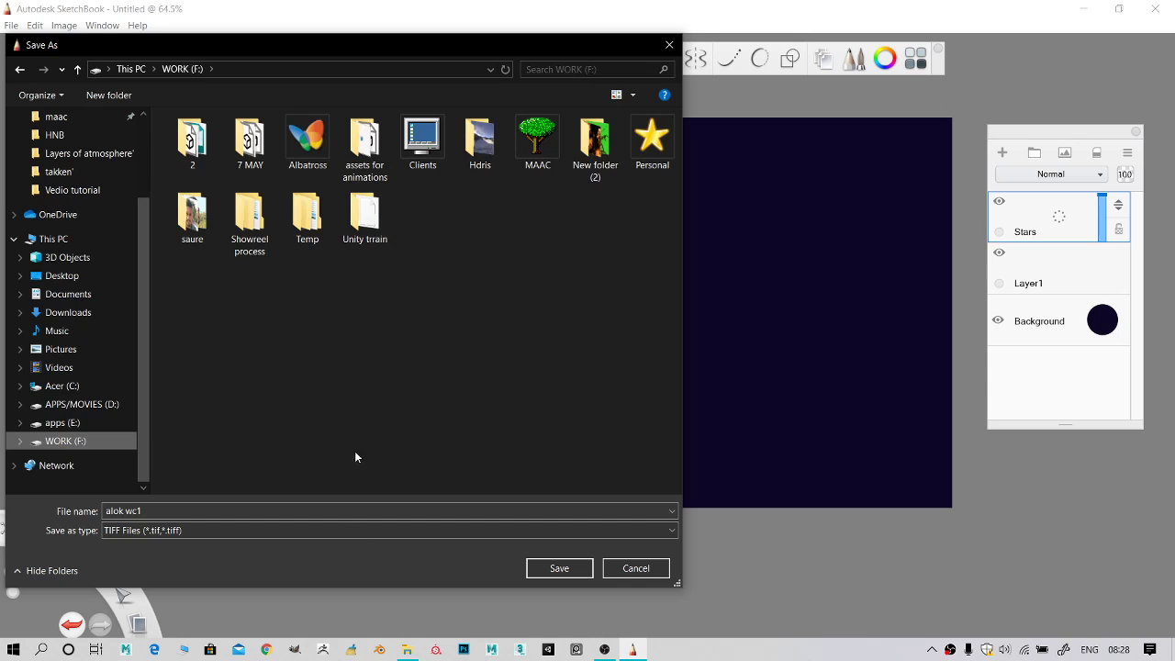
- Create a folder named "layers of atmosphere" on the WORK (F:) drive and open it
{"action": "right_click", "coordinate": [449, 264]}
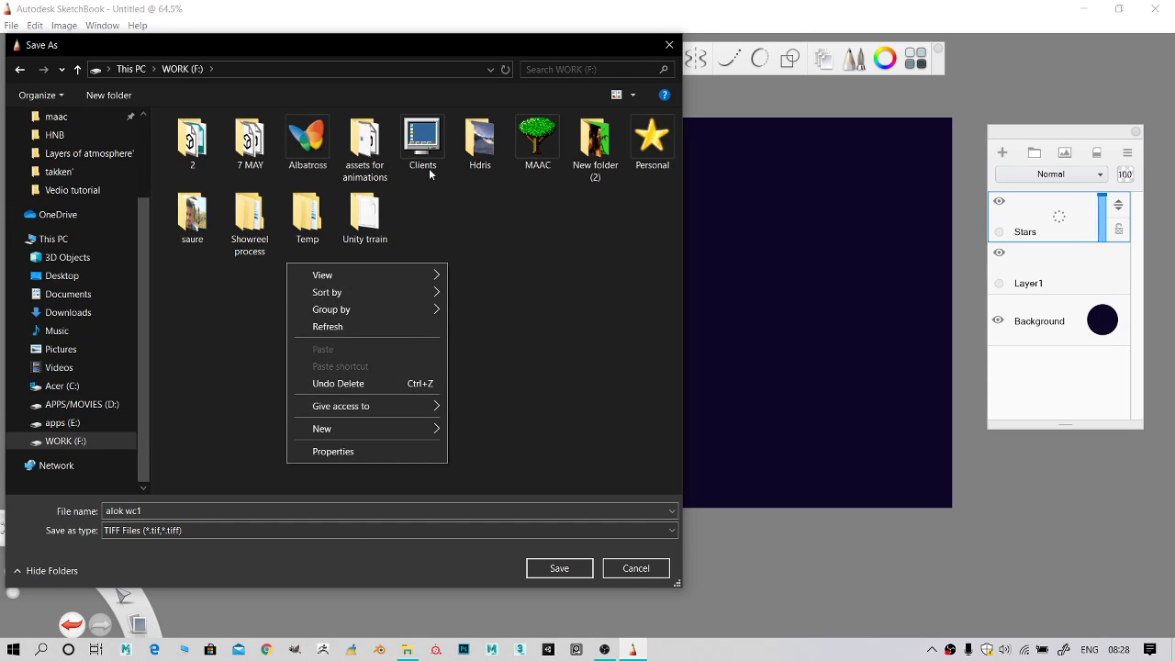
{"action": "mouse_move", "coordinate": [386, 428]}
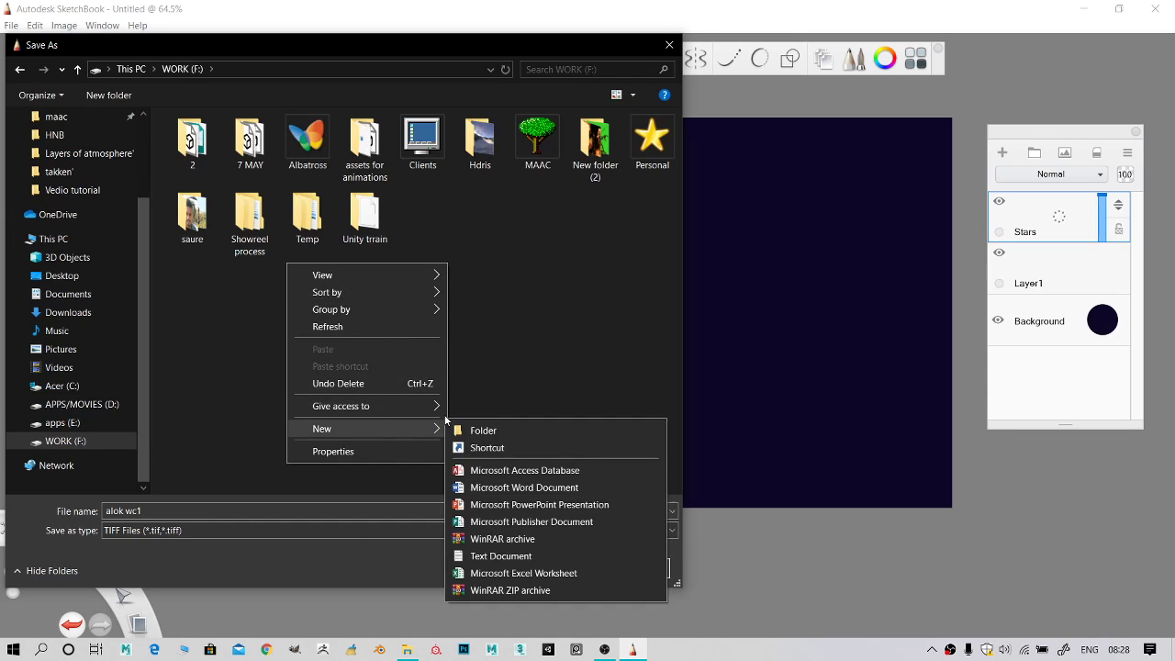
{"action": "left_click", "coordinate": [508, 425]}
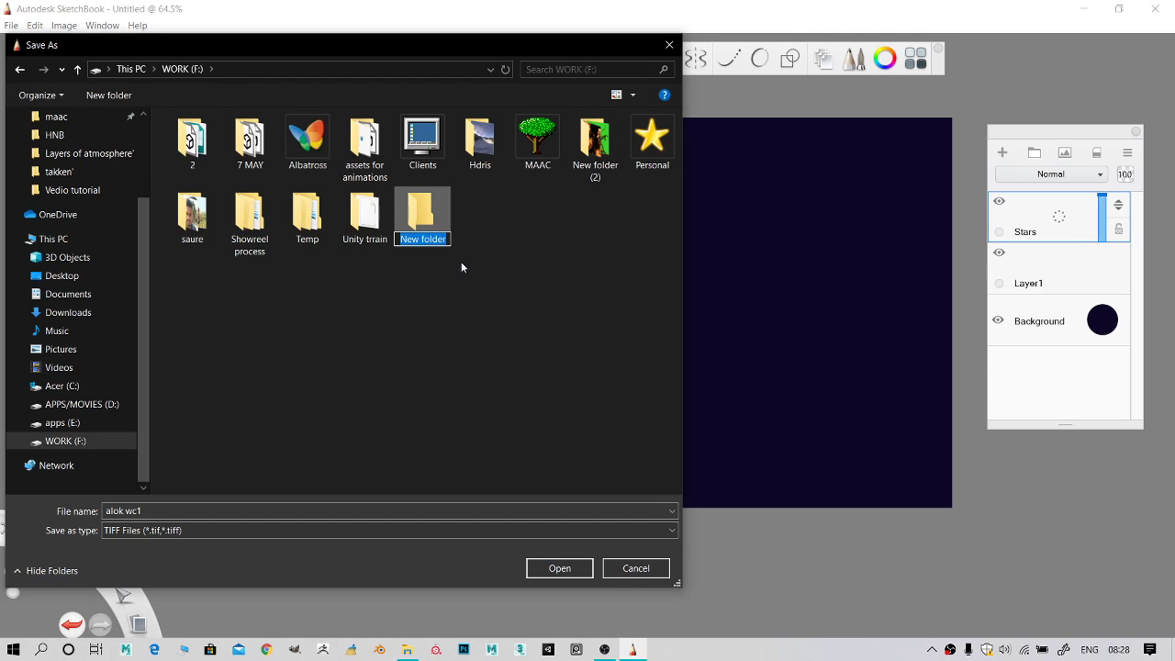
{"action": "type", "text": "layers of art"}
{"action": "key", "text": "BackSpace"}
{"action": "key", "text": "BackSpace"}
{"action": "type", "text": "tm"}
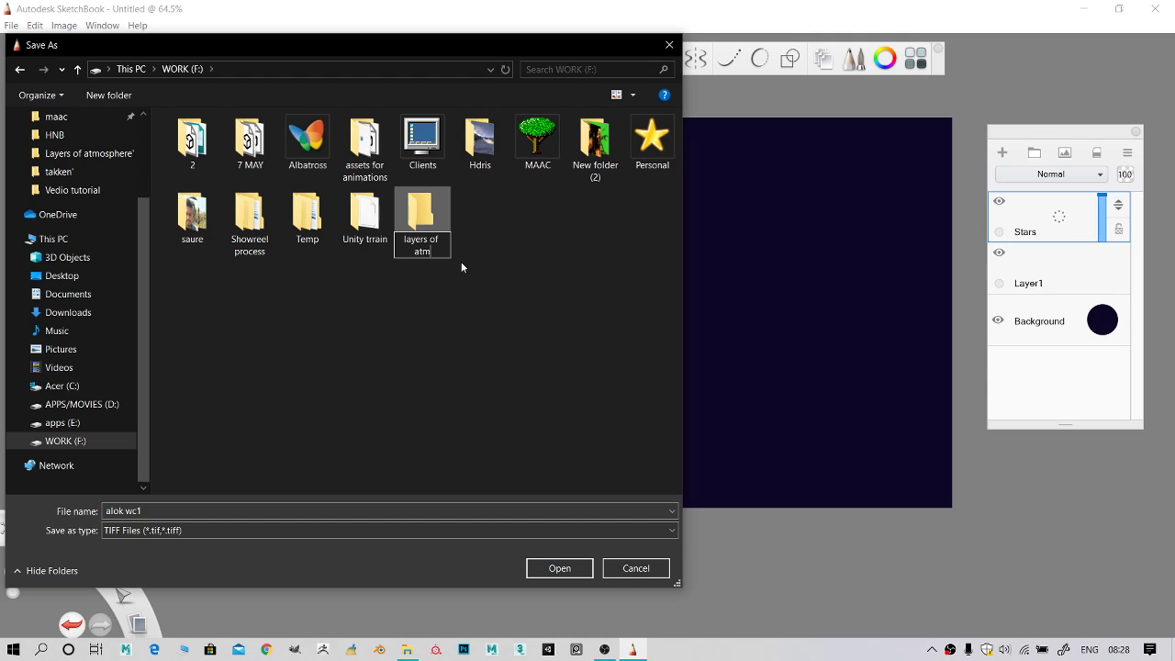
{"action": "type", "text": "osphere"}
{"action": "key", "text": "Return"}
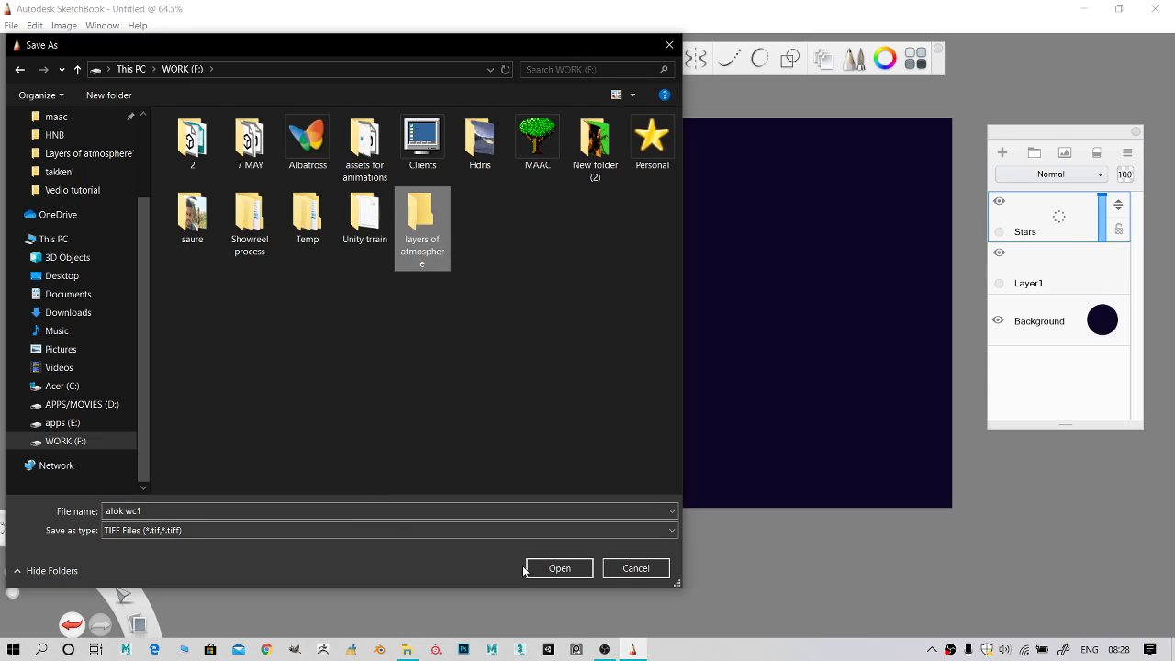
{"action": "left_click", "coordinate": [569, 567]}
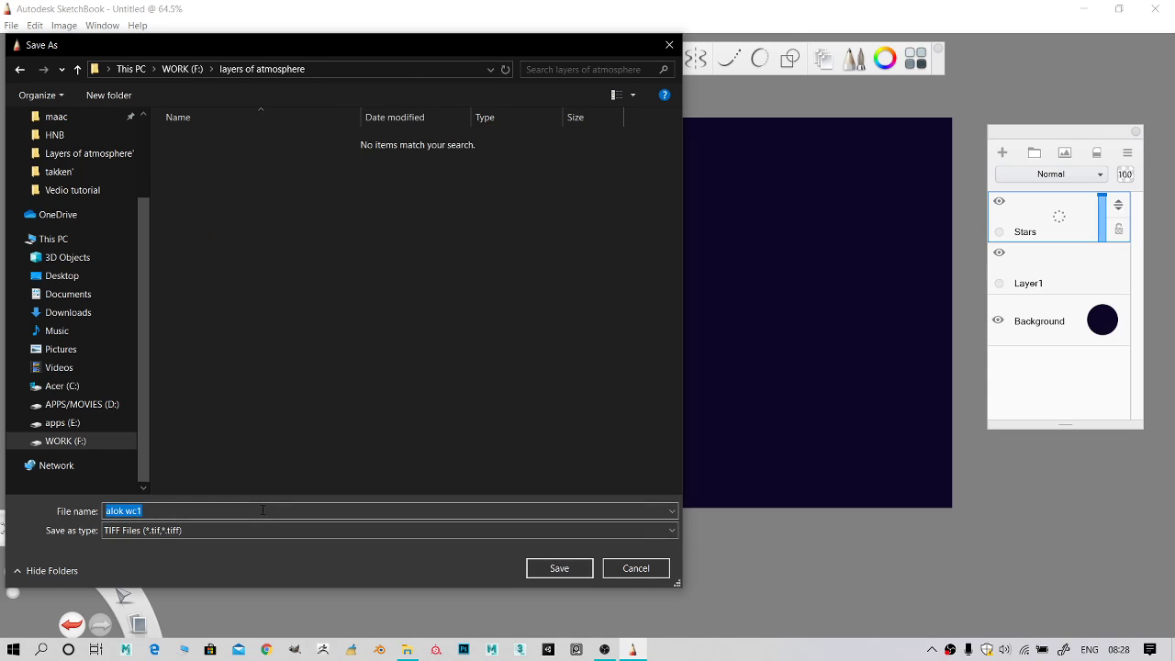
- Save the file as "drawing" in TIFF format inside the layers of atmosphere folder
{"action": "key", "text": "BackSpace"}
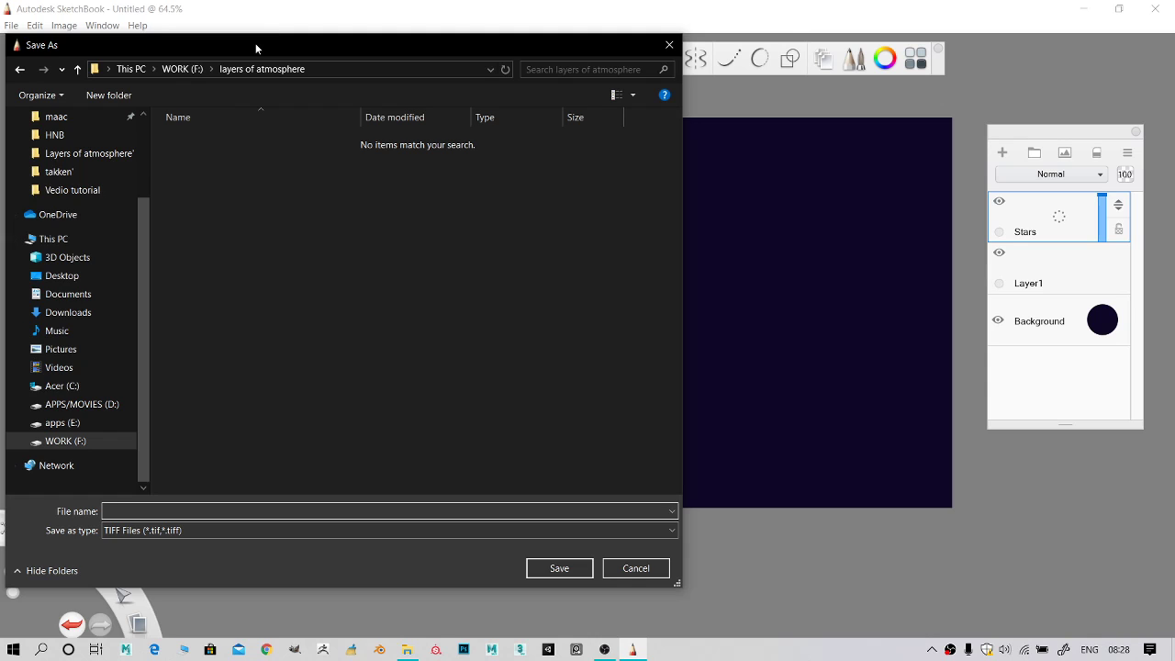
{"action": "left_click_drag", "start_coordinate": [256, 43], "coordinate": [318, 55]}
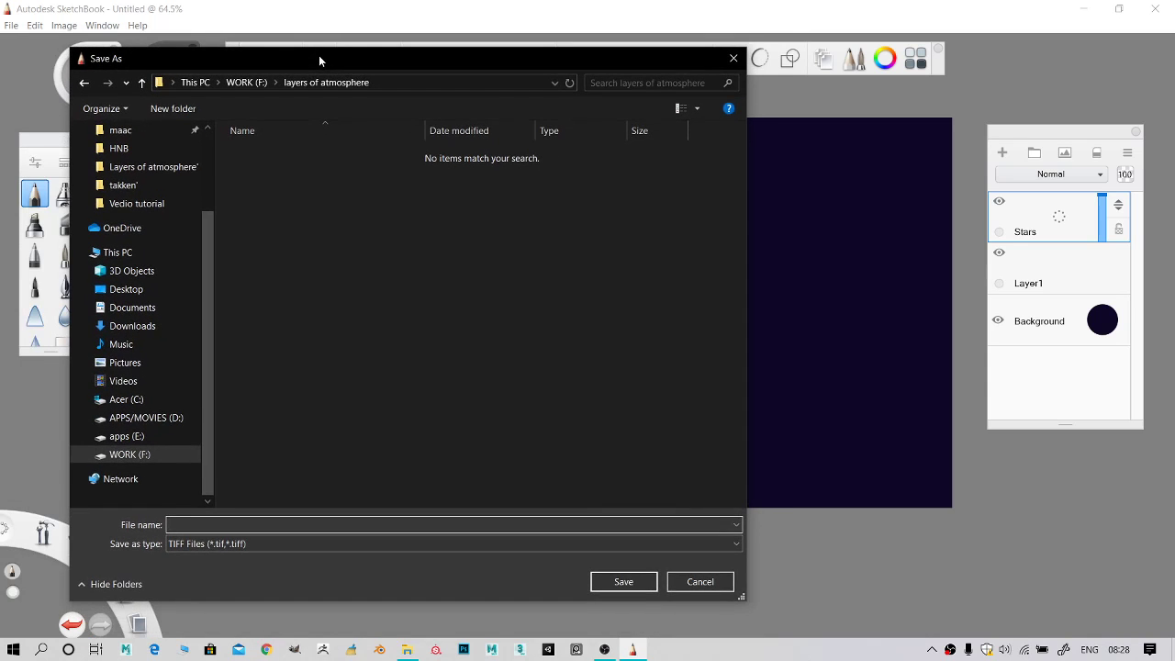
{"action": "type", "text": "drawing"}
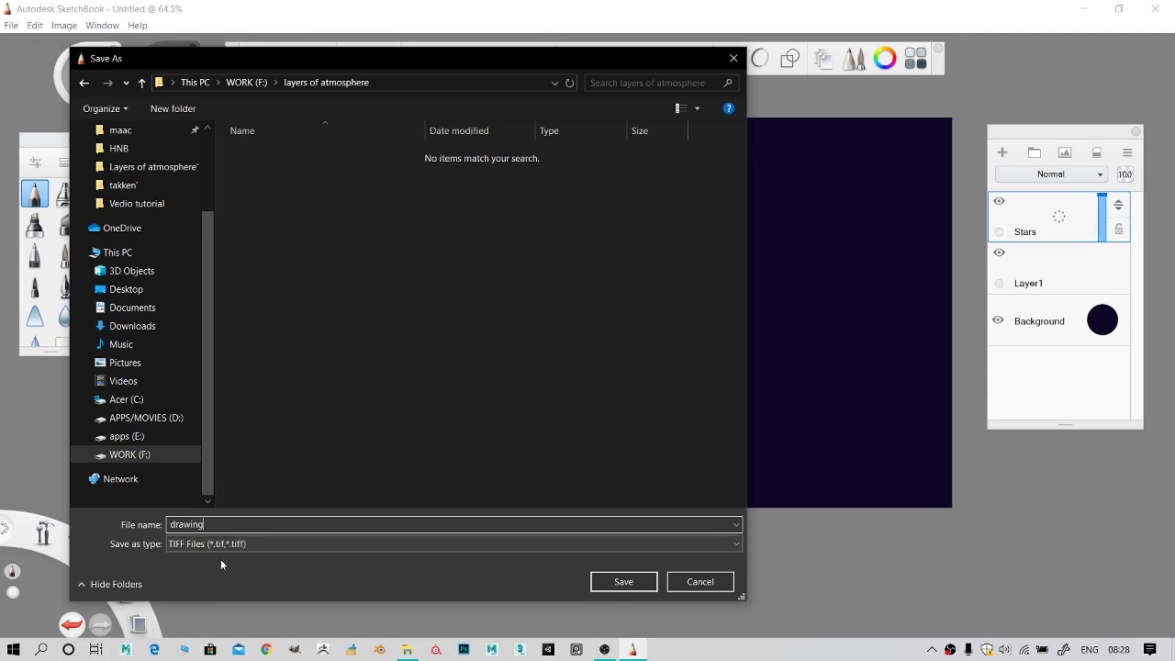
{"action": "left_click", "coordinate": [617, 582]}
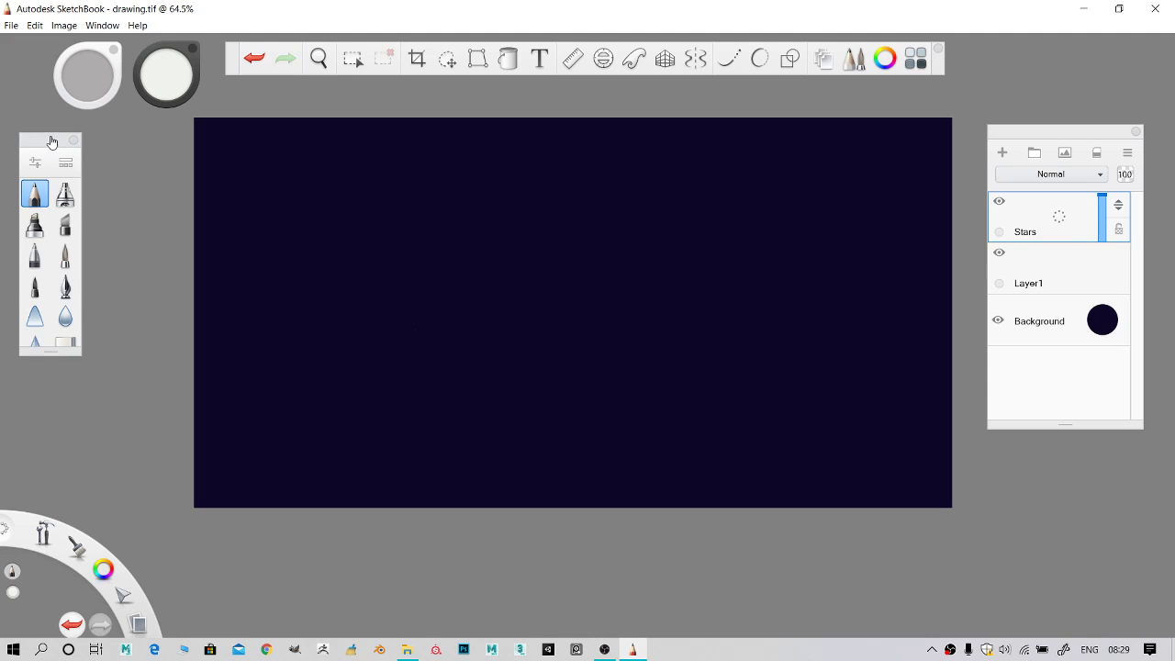
- Browse the brush sets in the Brush Library and choose the Glow Neon brush from the Glow set
{"action": "mouse_move", "coordinate": [53, 141]}
{"action": "left_mouse_down"}
{"action": "mouse_move", "coordinate": [73, 140]}
{"action": "mouse_move", "coordinate": [68, 153]}
{"action": "left_mouse_up"}
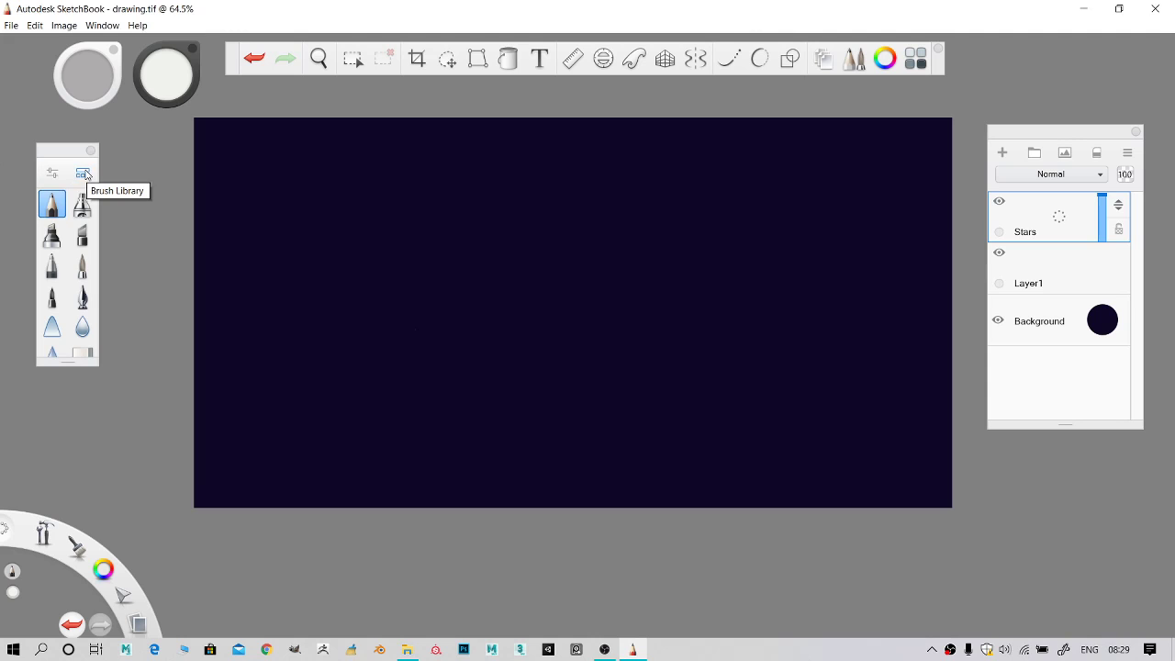
{"action": "left_click", "coordinate": [83, 174]}
{"action": "left_click_drag", "start_coordinate": [147, 215], "coordinate": [193, 85]}
{"action": "scroll", "coordinate": [229, 270], "scroll_direction": "down", "scroll_amount": 1}
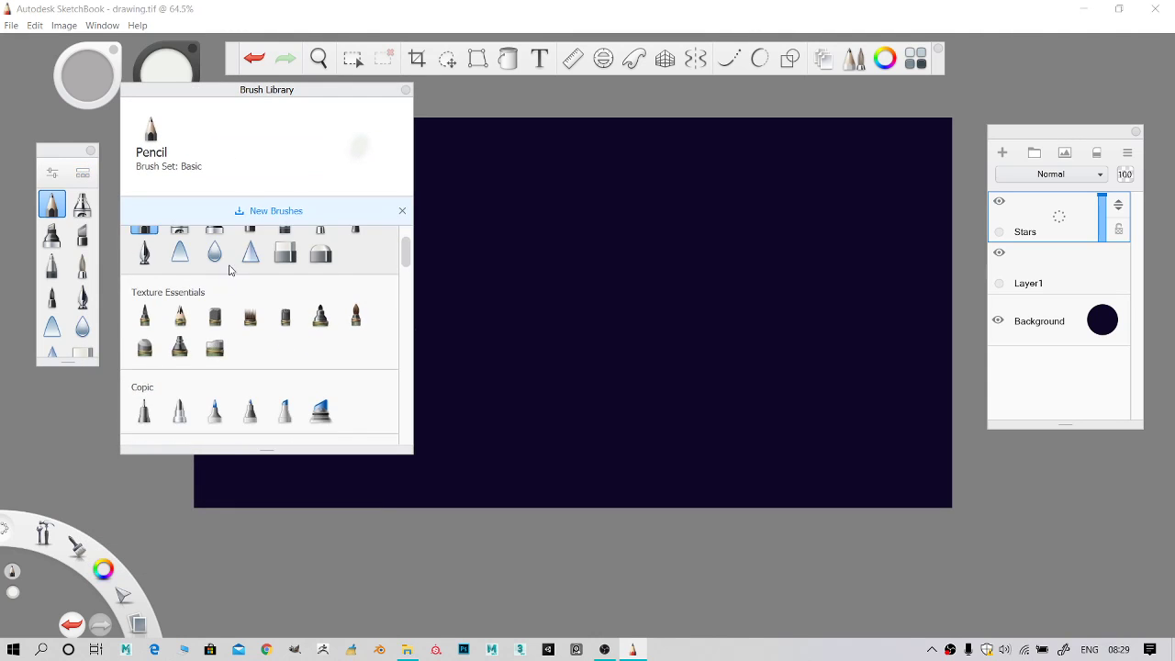
{"action": "scroll", "coordinate": [230, 271], "scroll_direction": "down", "scroll_amount": 3}
{"action": "left_click_drag", "start_coordinate": [406, 263], "coordinate": [401, 359]}
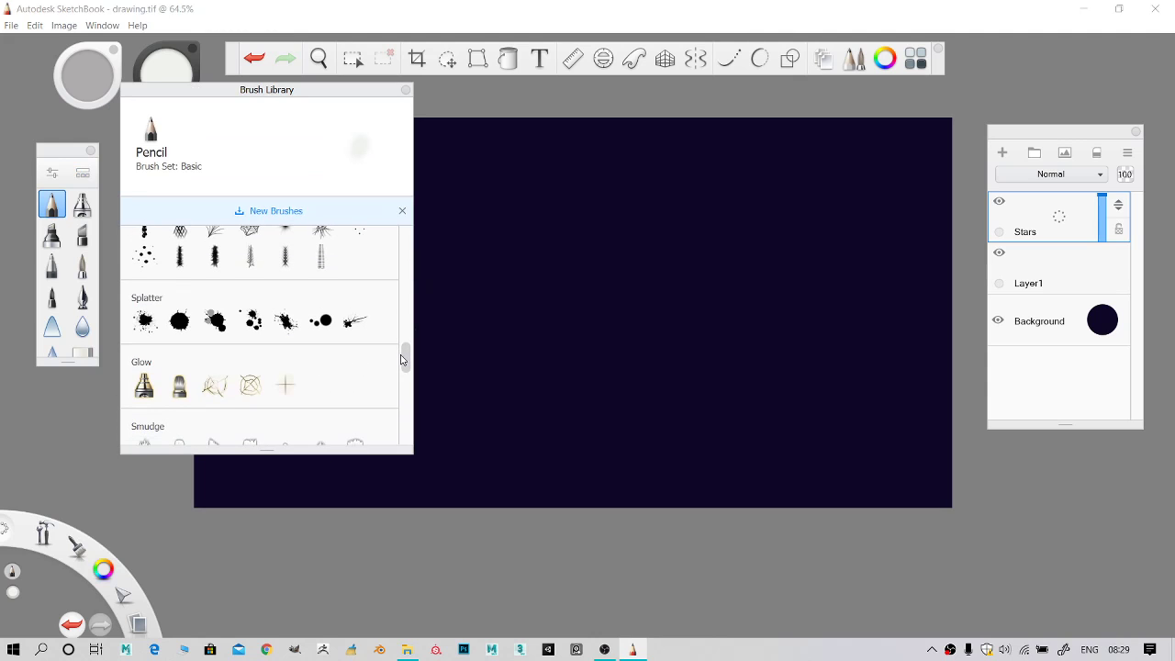
{"action": "mouse_move", "coordinate": [401, 359]}
{"action": "left_mouse_down"}
{"action": "mouse_move", "coordinate": [424, 227]}
{"action": "mouse_move", "coordinate": [416, 288]}
{"action": "left_mouse_up"}
{"action": "scroll", "coordinate": [323, 328], "scroll_direction": "down", "scroll_amount": 5}
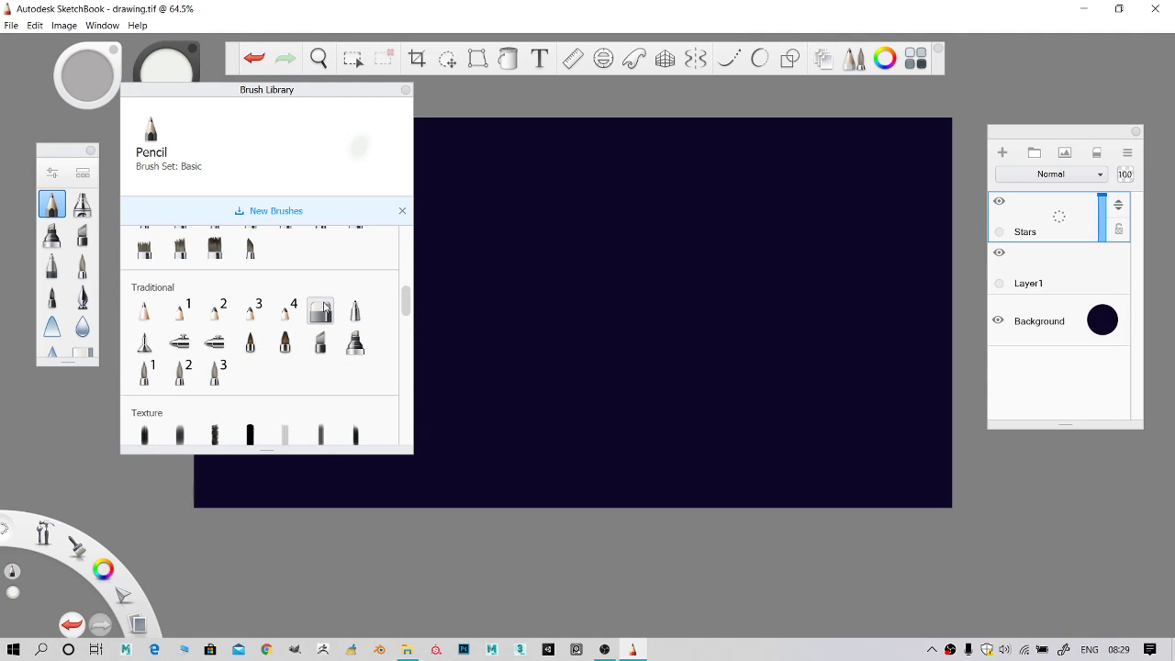
{"action": "scroll", "coordinate": [324, 329], "scroll_direction": "down", "scroll_amount": 4}
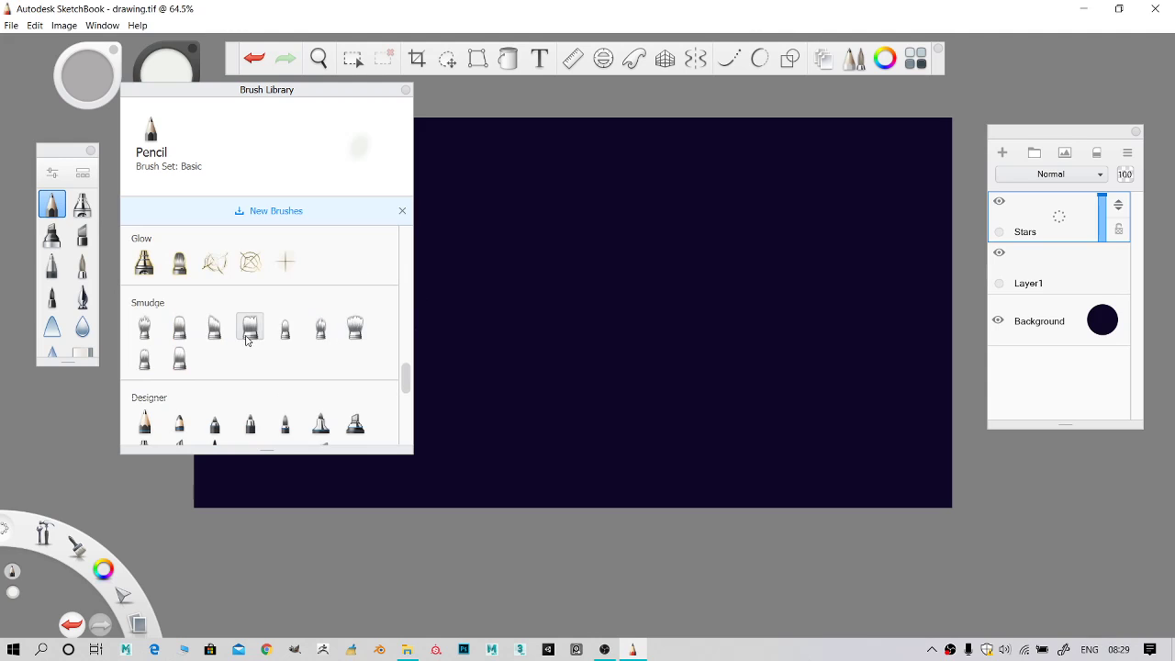
{"action": "scroll", "coordinate": [257, 341], "scroll_direction": "up", "scroll_amount": 1}
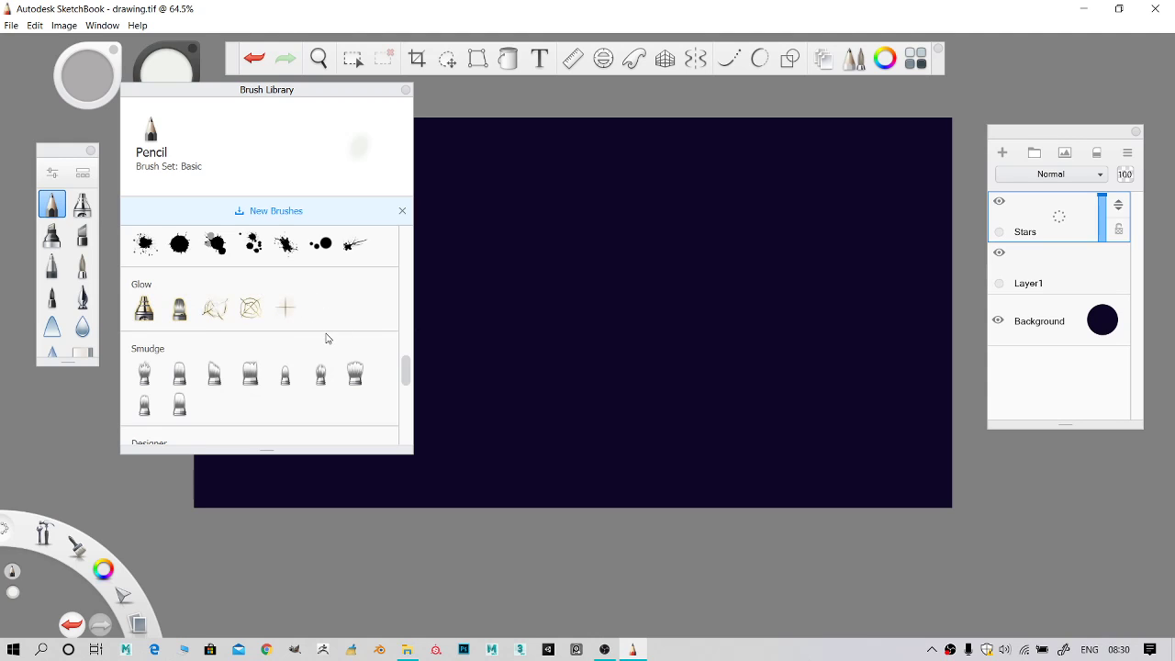
{"action": "left_click", "coordinate": [179, 310]}
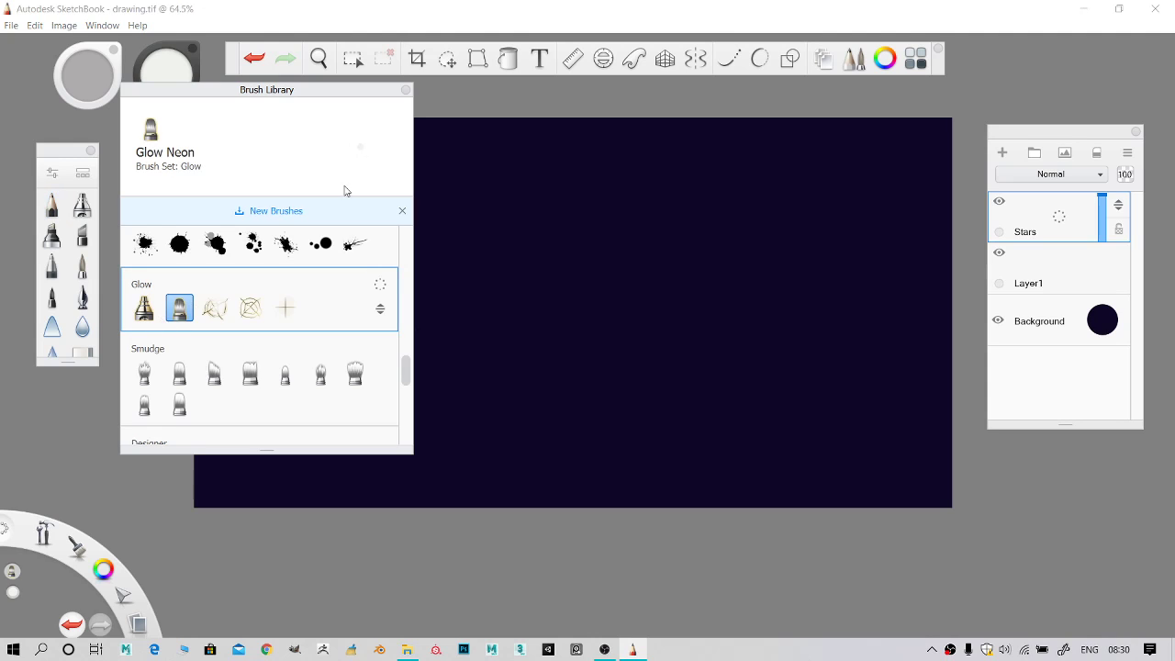
- Paint glowing star dots near the canvas centre on the Stars layer and close the Brush Library
{"action": "left_click", "coordinate": [582, 262]}
{"action": "left_click", "coordinate": [586, 303]}
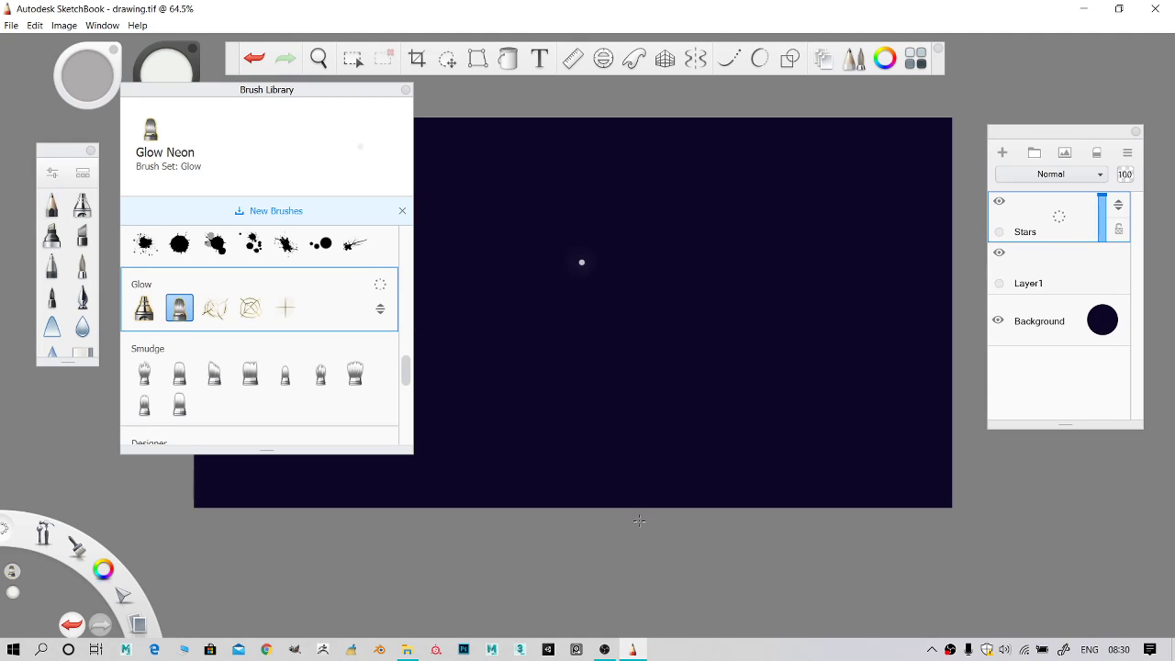
{"action": "left_click", "coordinate": [406, 90]}
{"action": "scroll", "coordinate": [499, 199], "scroll_direction": "up", "scroll_amount": 2}
{"action": "scroll", "coordinate": [594, 277], "scroll_direction": "up", "scroll_amount": 6}
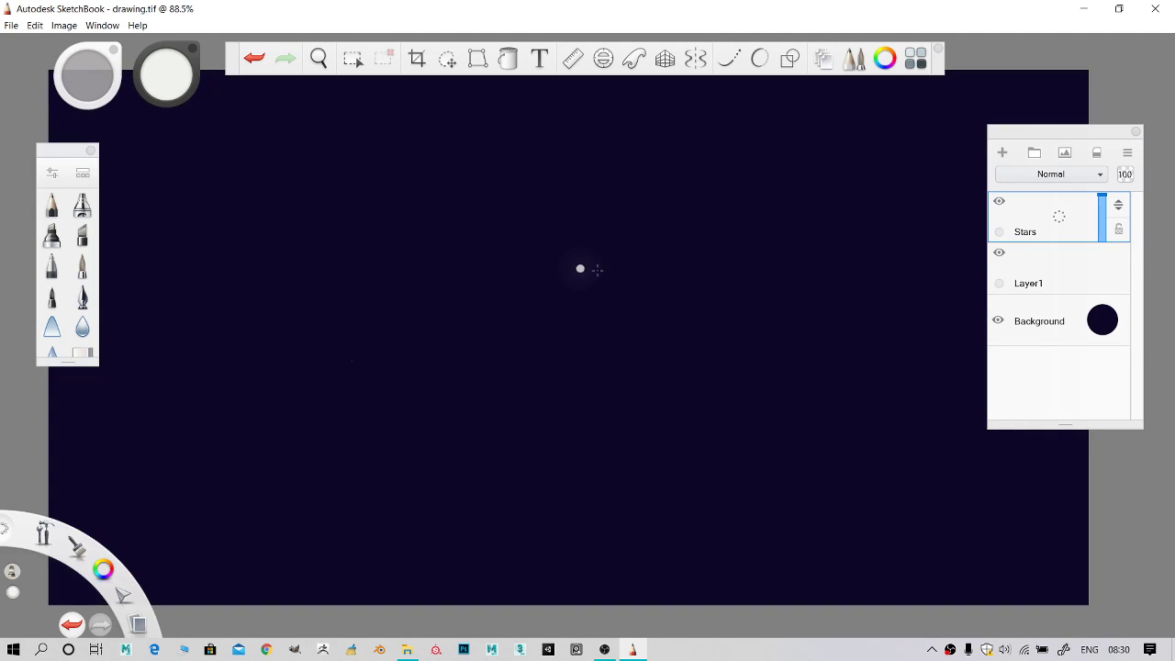
{"action": "scroll", "coordinate": [578, 271], "scroll_direction": "down", "scroll_amount": 3}
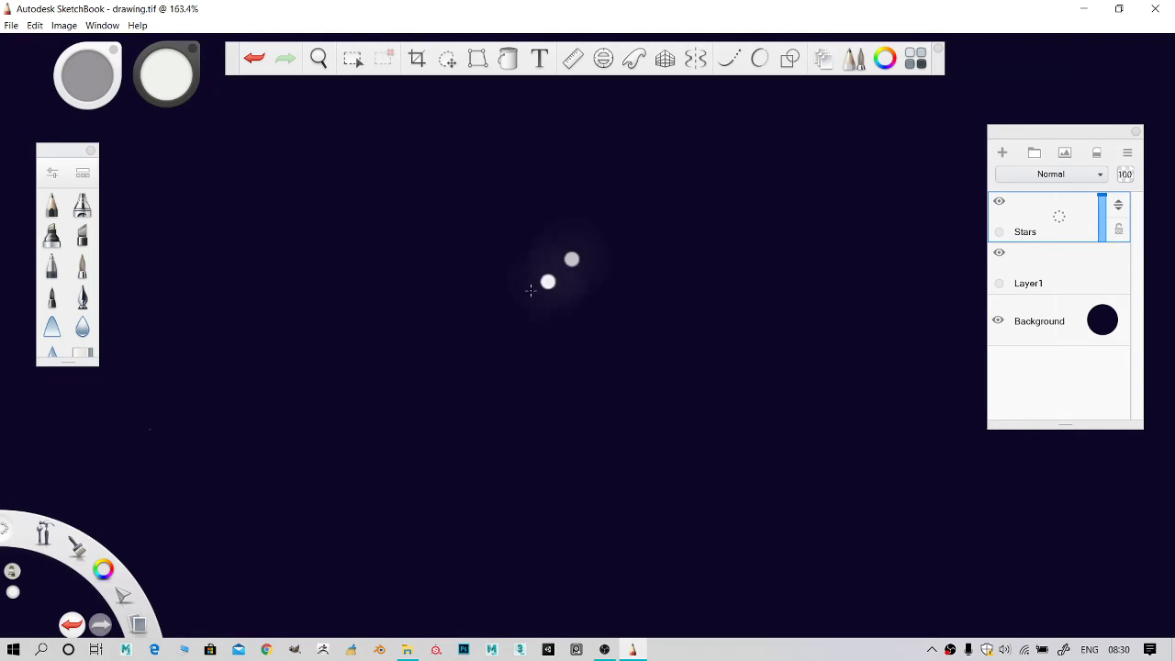
- Reset the Glow Neon brush to its default settings and set its flow to 100%
{"action": "key", "text": "space"}
{"action": "scroll", "coordinate": [562, 284], "scroll_direction": "down", "scroll_amount": 3}
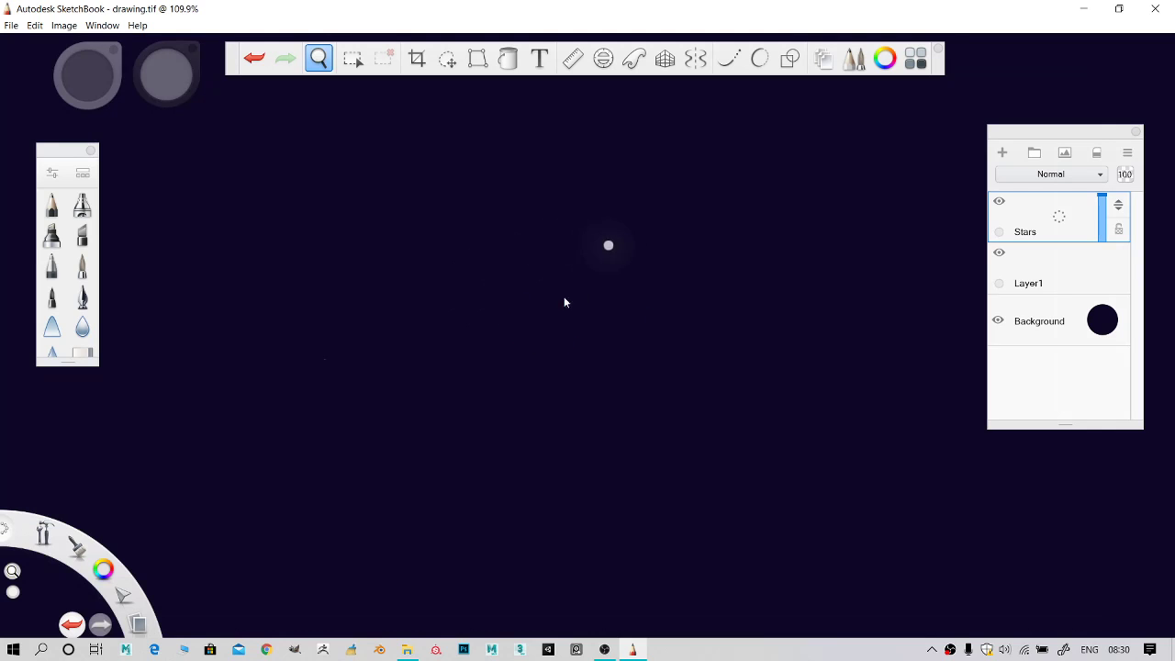
{"action": "left_click_drag", "start_coordinate": [559, 292], "coordinate": [560, 299]}
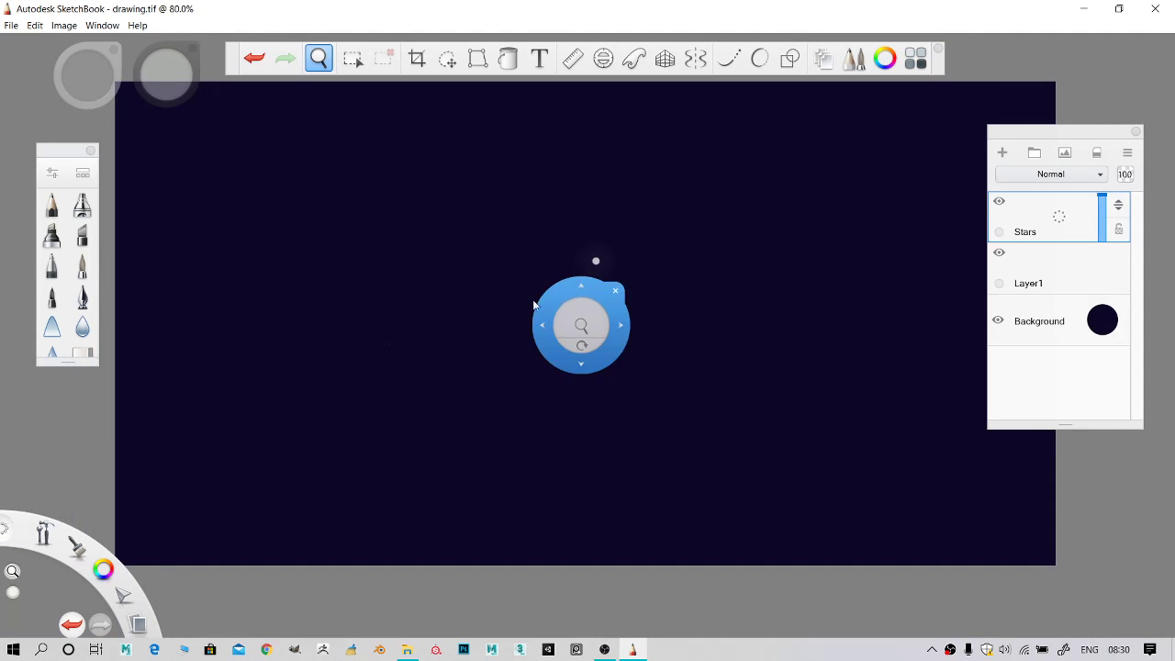
{"action": "left_click_drag", "start_coordinate": [63, 159], "coordinate": [59, 155]}
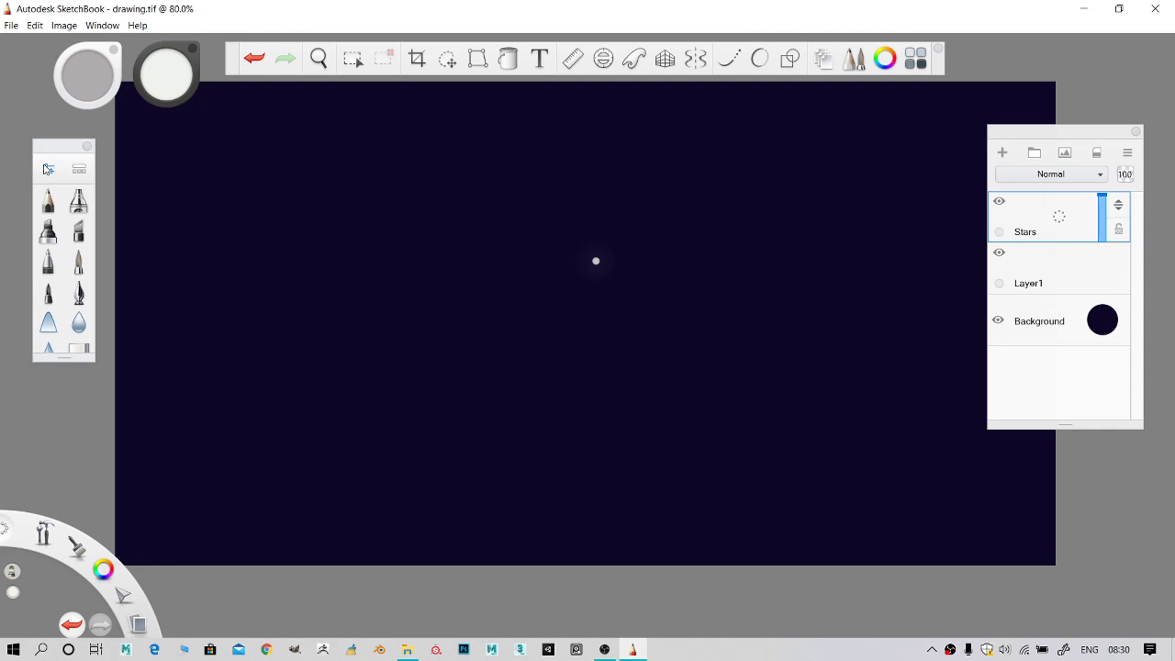
{"action": "left_click", "coordinate": [47, 169]}
{"action": "mouse_move", "coordinate": [374, 132]}
{"action": "left_mouse_down"}
{"action": "mouse_move", "coordinate": [342, 161]}
{"action": "mouse_move", "coordinate": [433, 132]}
{"action": "mouse_move", "coordinate": [414, 196]}
{"action": "left_mouse_up"}
{"action": "left_click", "coordinate": [338, 521]}
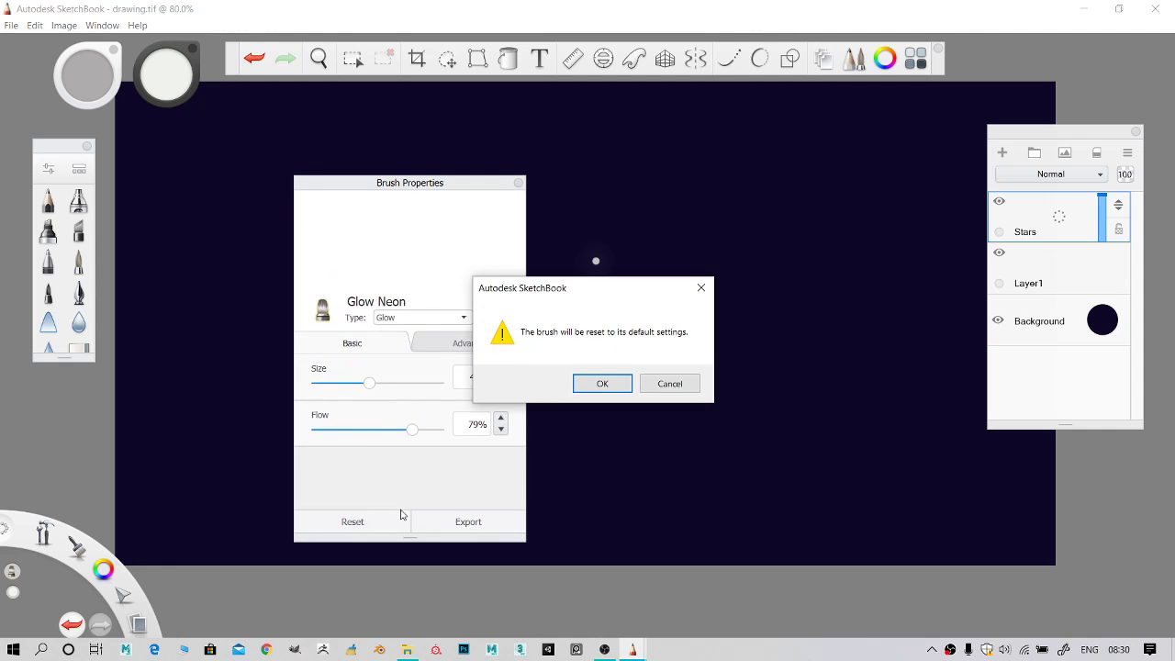
{"action": "left_click", "coordinate": [595, 383]}
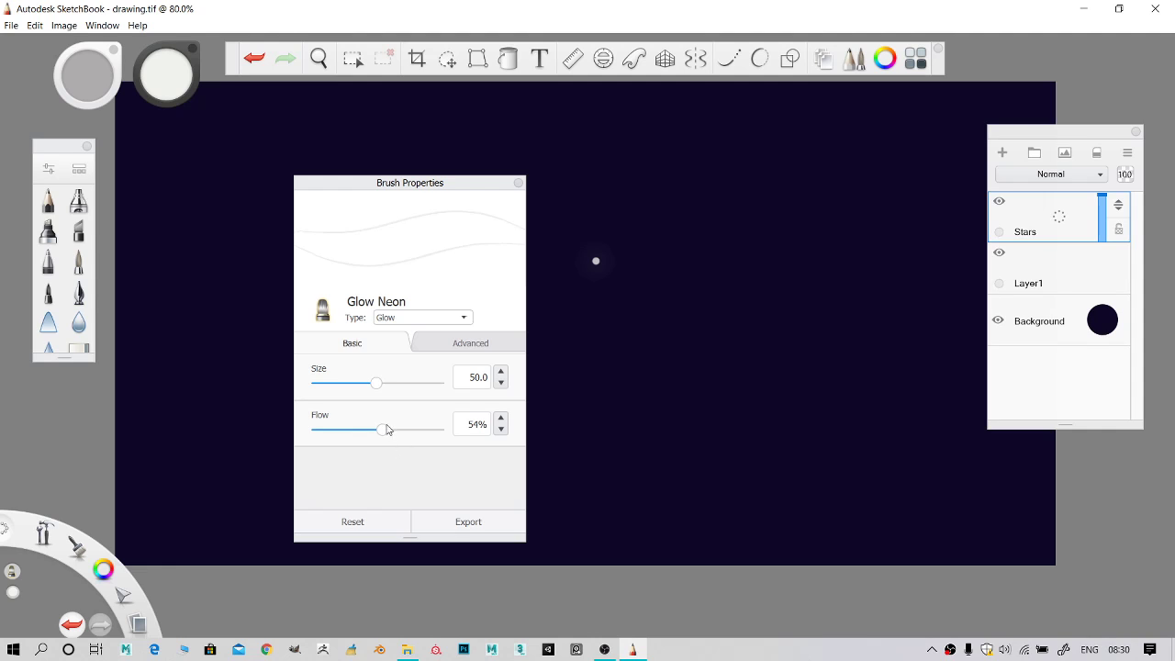
{"action": "left_click_drag", "start_coordinate": [385, 429], "coordinate": [530, 420]}
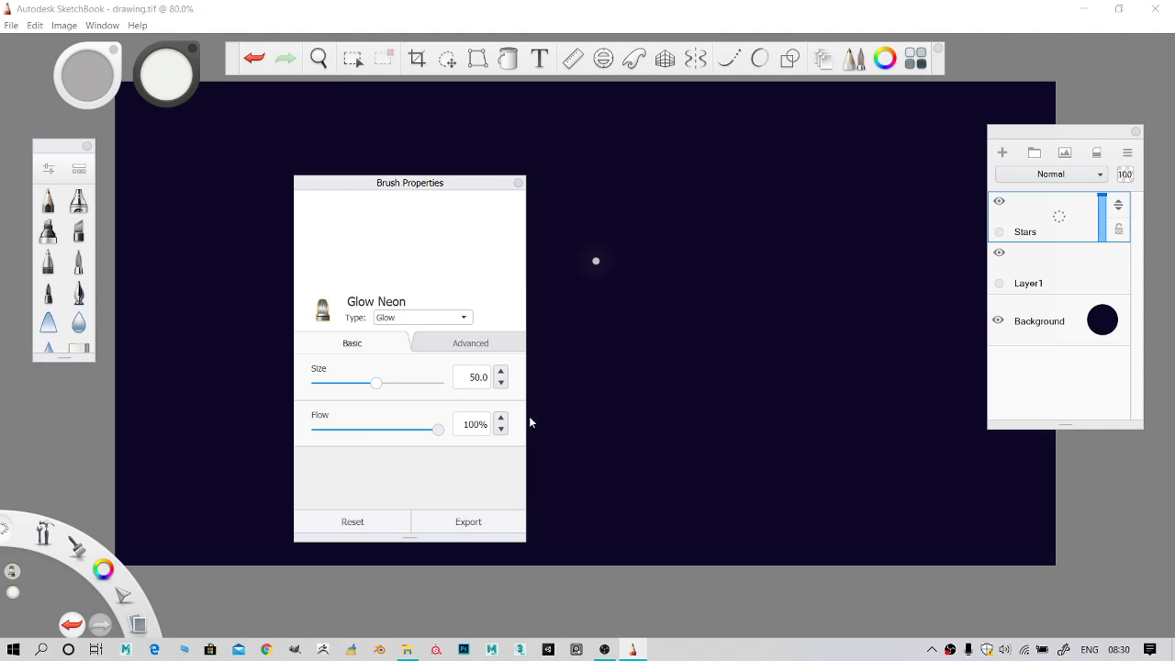
{"action": "left_click", "coordinate": [699, 320]}
{"action": "left_click", "coordinate": [601, 359]}
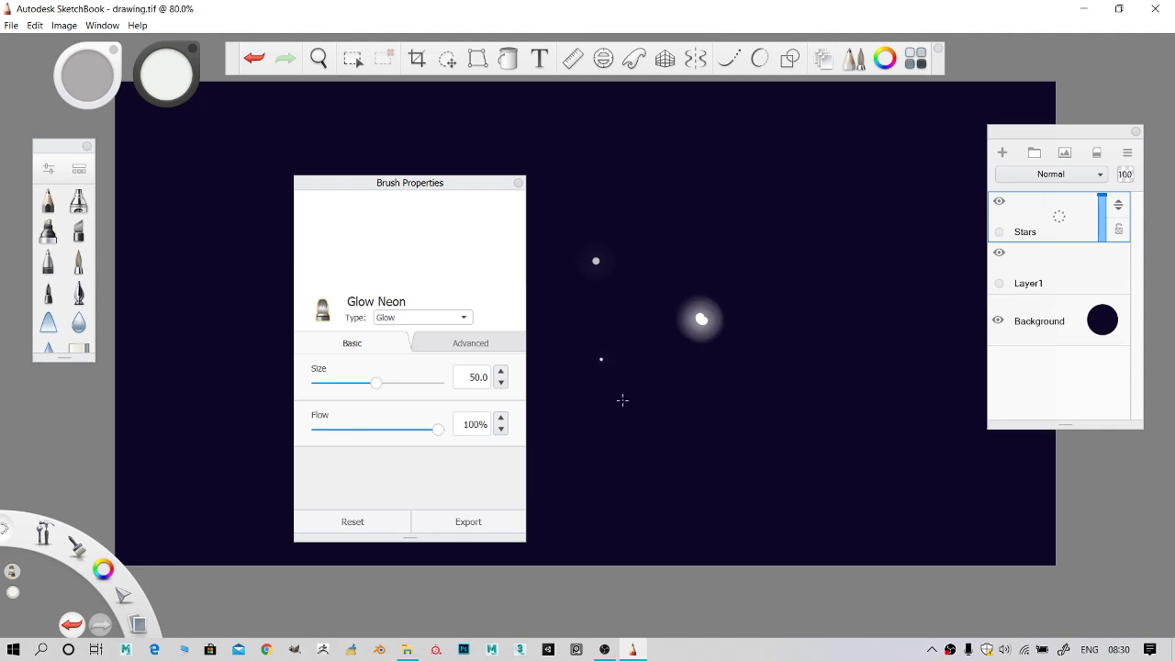
{"action": "key", "text": "ctrl+z"}
- Set the brush size to 25.3 and dot a few tiny stars on the Stars layer
{"action": "left_click_drag", "start_coordinate": [369, 385], "coordinate": [347, 386]}
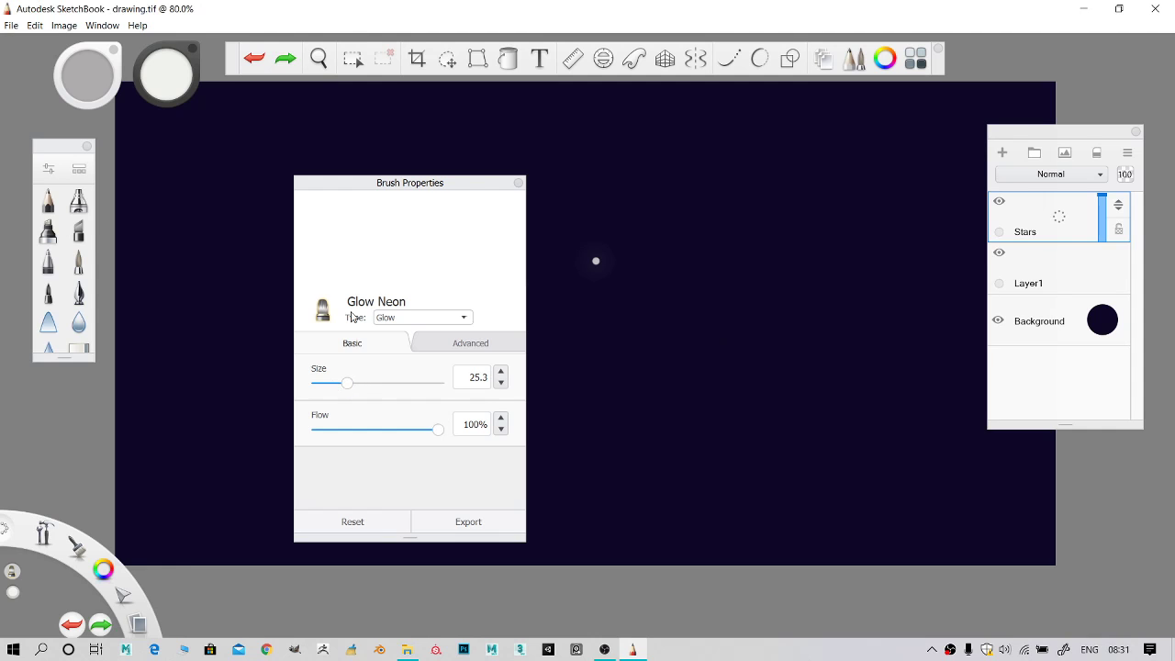
{"action": "left_click_drag", "start_coordinate": [390, 182], "coordinate": [236, 163]}
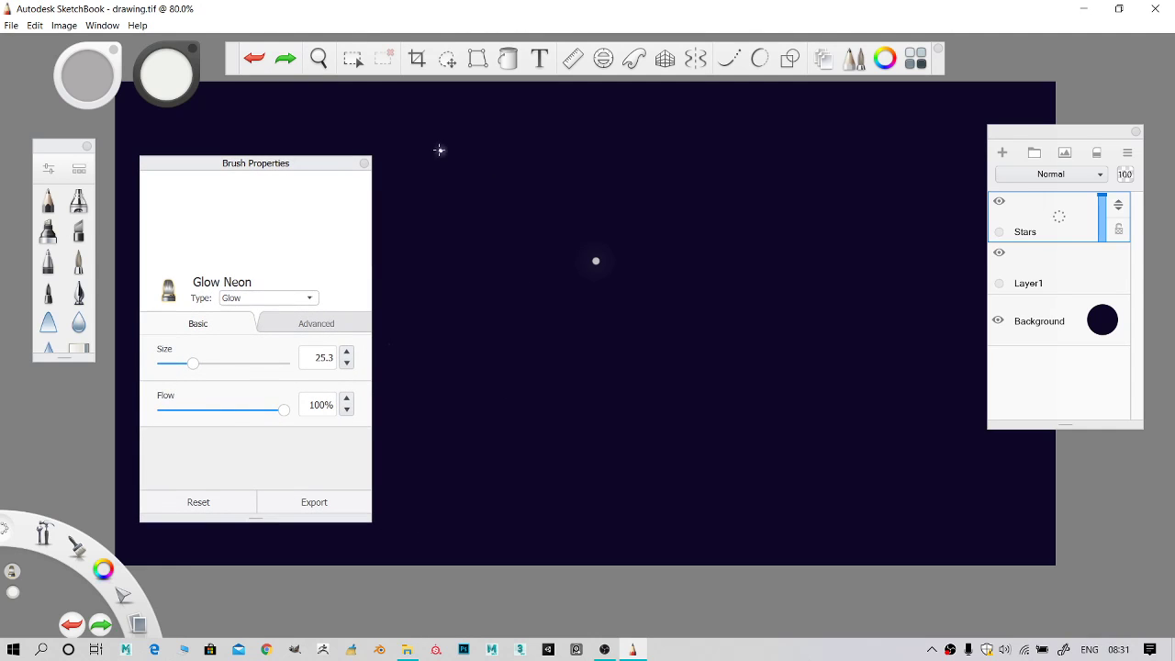
{"action": "left_click", "coordinate": [437, 150]}
{"action": "key", "text": "ctrl+z"}
{"action": "left_click", "coordinate": [460, 215]}
{"action": "left_click", "coordinate": [459, 250]}
- Set the brush size to 33.7 and add a few stars in the right half of the canvas
{"action": "left_click_drag", "start_coordinate": [192, 363], "coordinate": [203, 363]}
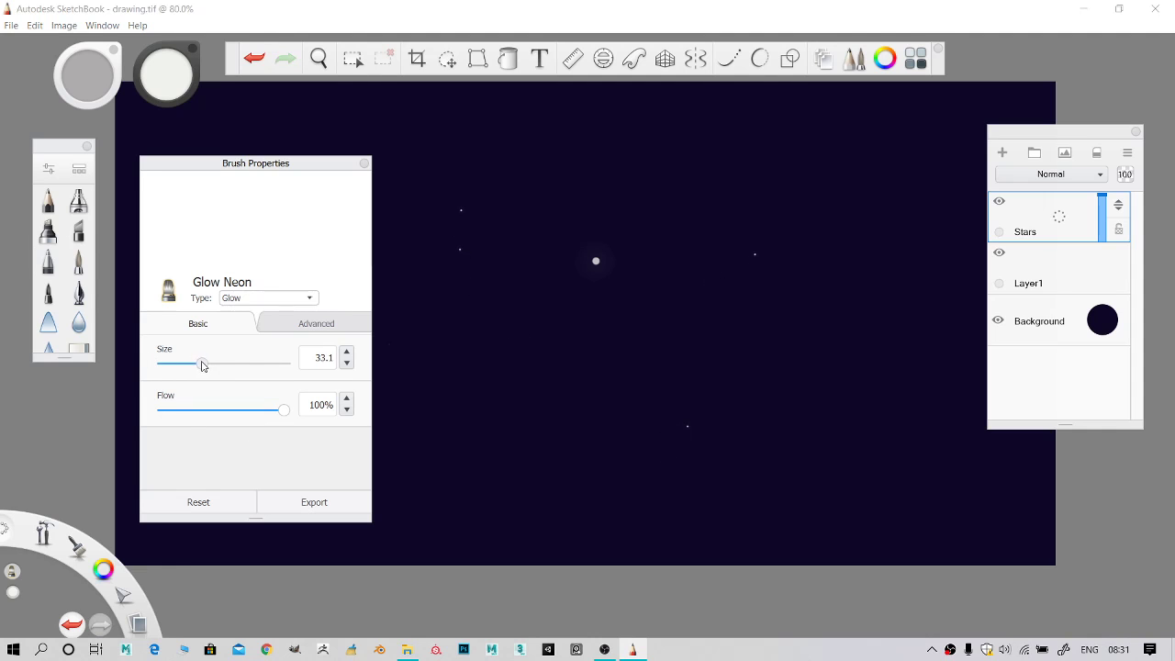
{"action": "left_click", "coordinate": [810, 398]}
{"action": "scroll", "coordinate": [829, 280], "scroll_direction": "down", "scroll_amount": 5}
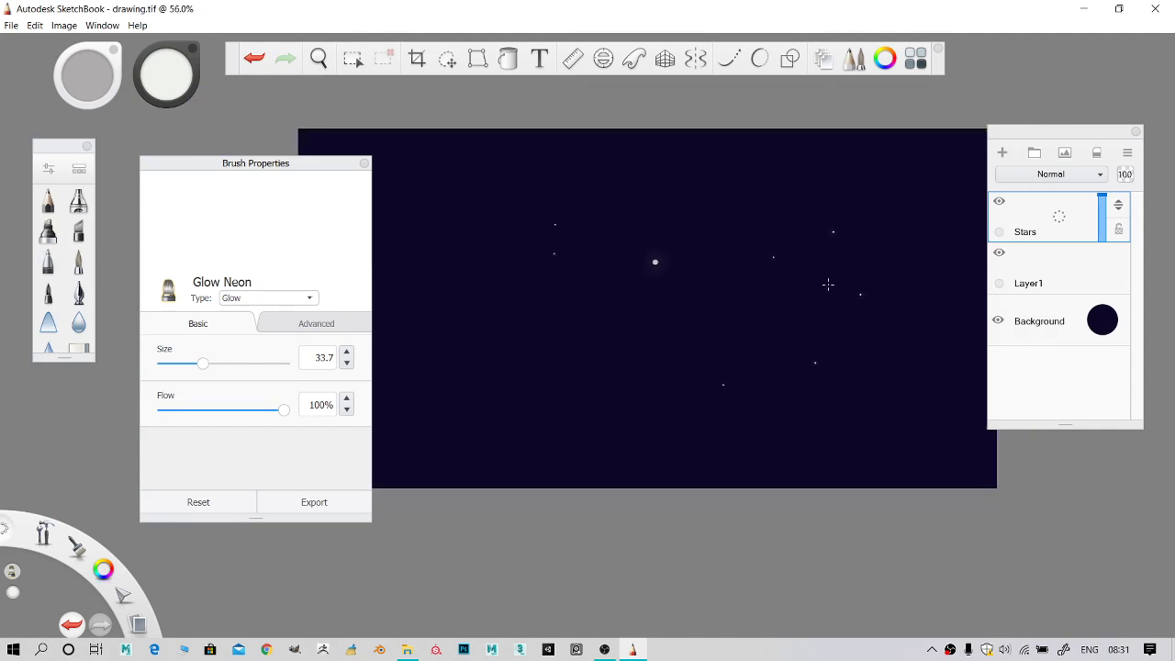
- Move the Brush Properties and Layers palettes clear of the canvas and scatter small stars across the whole night sky
{"action": "left_click_drag", "start_coordinate": [235, 179], "coordinate": [162, 177]}
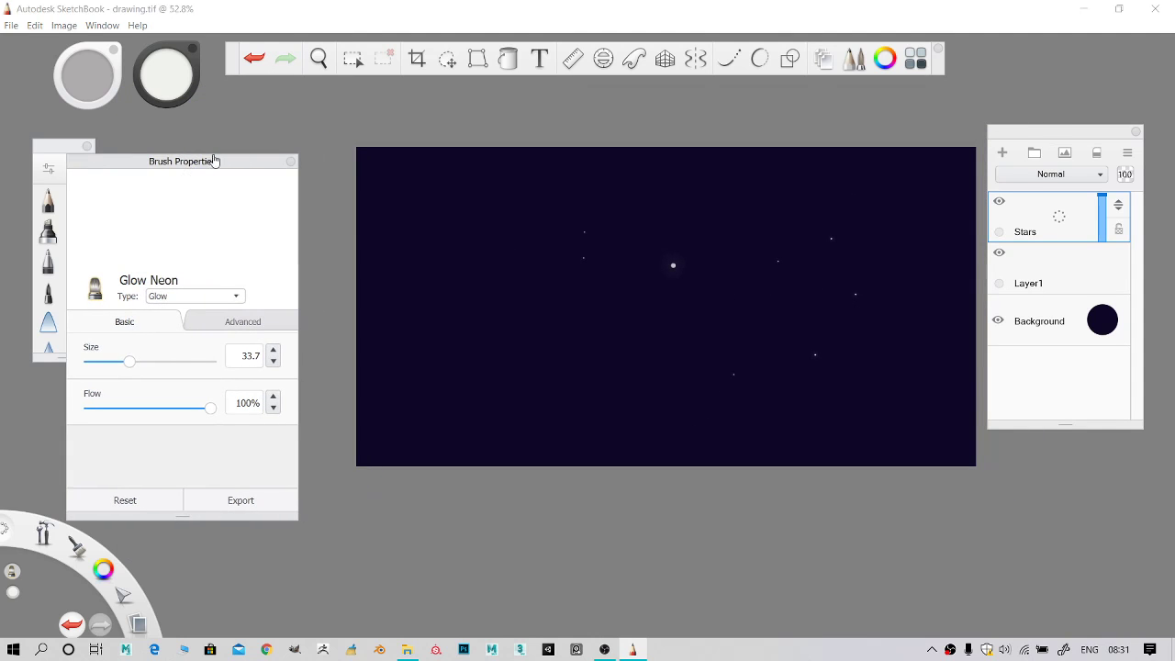
{"action": "scroll", "coordinate": [532, 192], "scroll_direction": "up", "scroll_amount": 1}
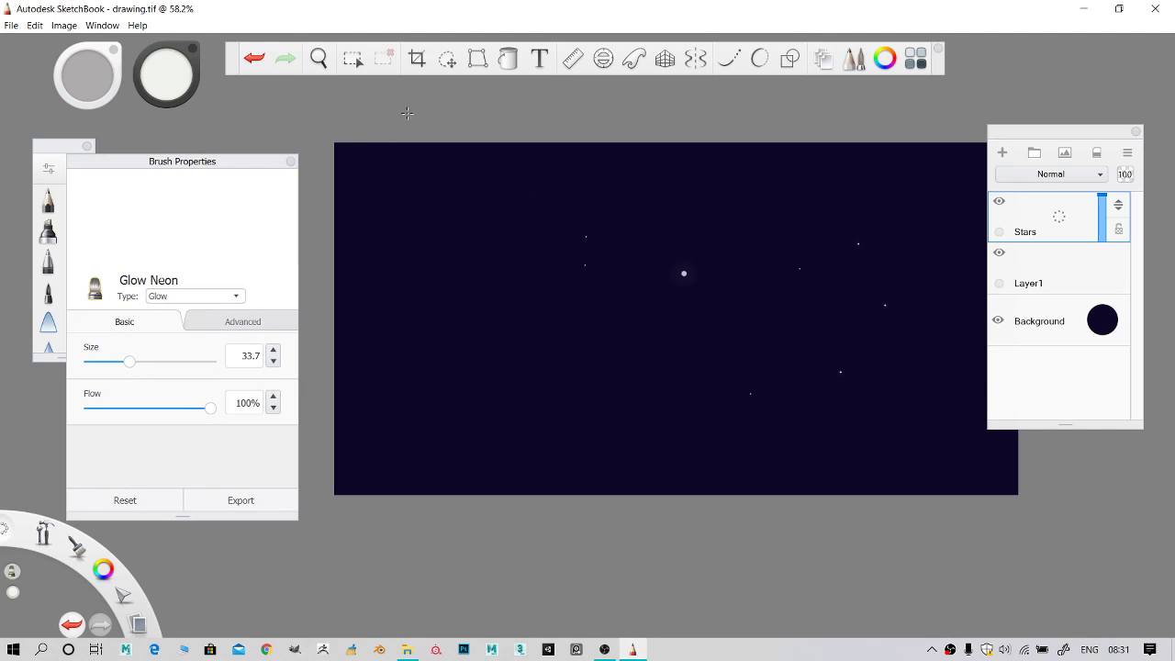
{"action": "left_click_drag", "start_coordinate": [1043, 131], "coordinate": [1087, 138]}
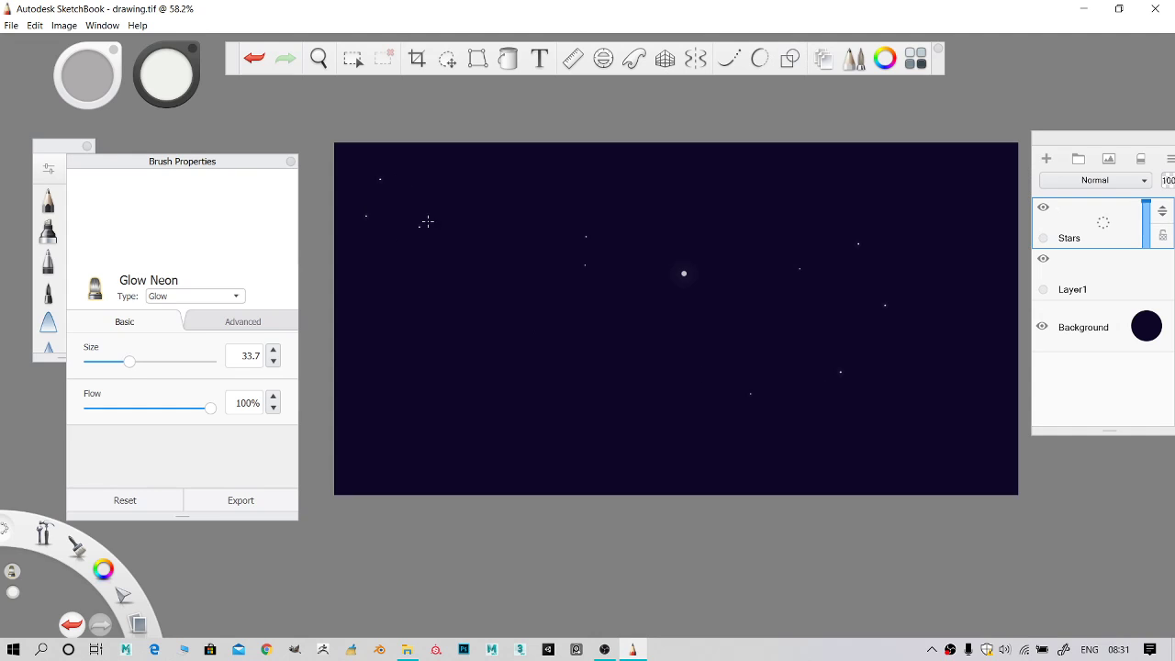
{"action": "left_click", "coordinate": [418, 305]}
{"action": "left_click", "coordinate": [429, 288]}
{"action": "left_click", "coordinate": [688, 350]}
{"action": "left_click", "coordinate": [947, 239]}
{"action": "left_click", "coordinate": [792, 225]}
{"action": "left_click", "coordinate": [394, 354]}
{"action": "left_click", "coordinate": [452, 236]}
{"action": "left_click", "coordinate": [503, 278]}
{"action": "left_click", "coordinate": [528, 185]}
{"action": "left_click", "coordinate": [567, 176]}
{"action": "left_click", "coordinate": [609, 173]}
{"action": "left_click", "coordinate": [688, 172]}
{"action": "left_click", "coordinate": [795, 370]}
{"action": "left_click", "coordinate": [794, 410]}
{"action": "left_click", "coordinate": [806, 436]}
{"action": "left_click", "coordinate": [973, 348]}
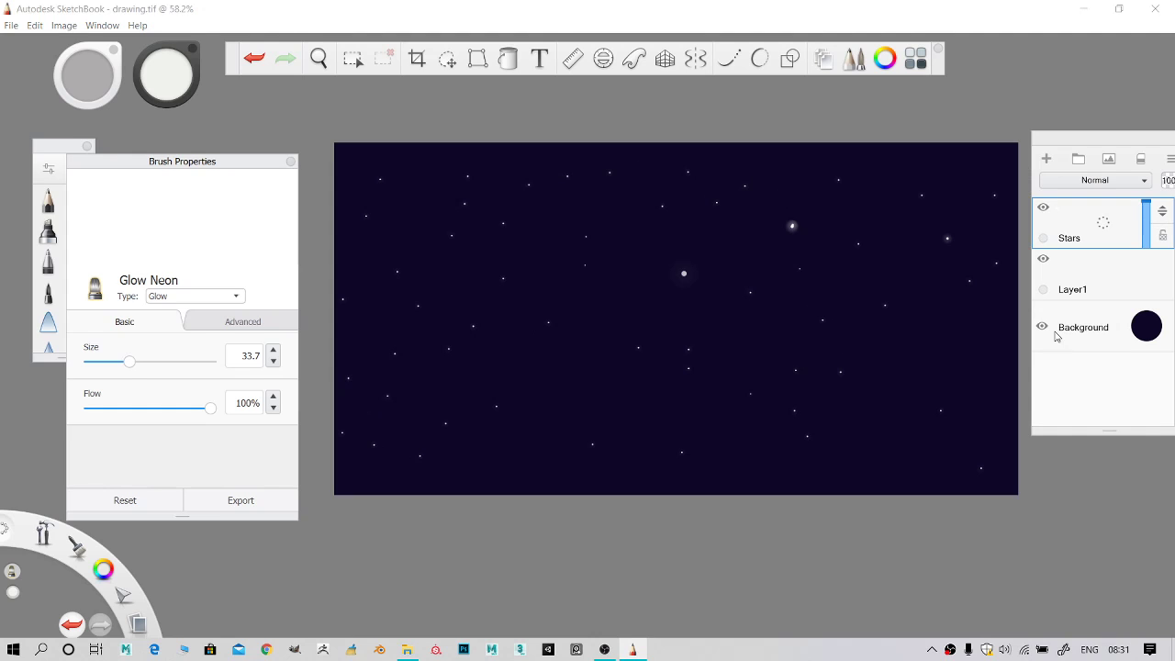
{"action": "left_click", "coordinate": [907, 324]}
{"action": "left_click", "coordinate": [956, 337]}
{"action": "left_click", "coordinate": [896, 431]}
{"action": "left_click", "coordinate": [902, 395]}
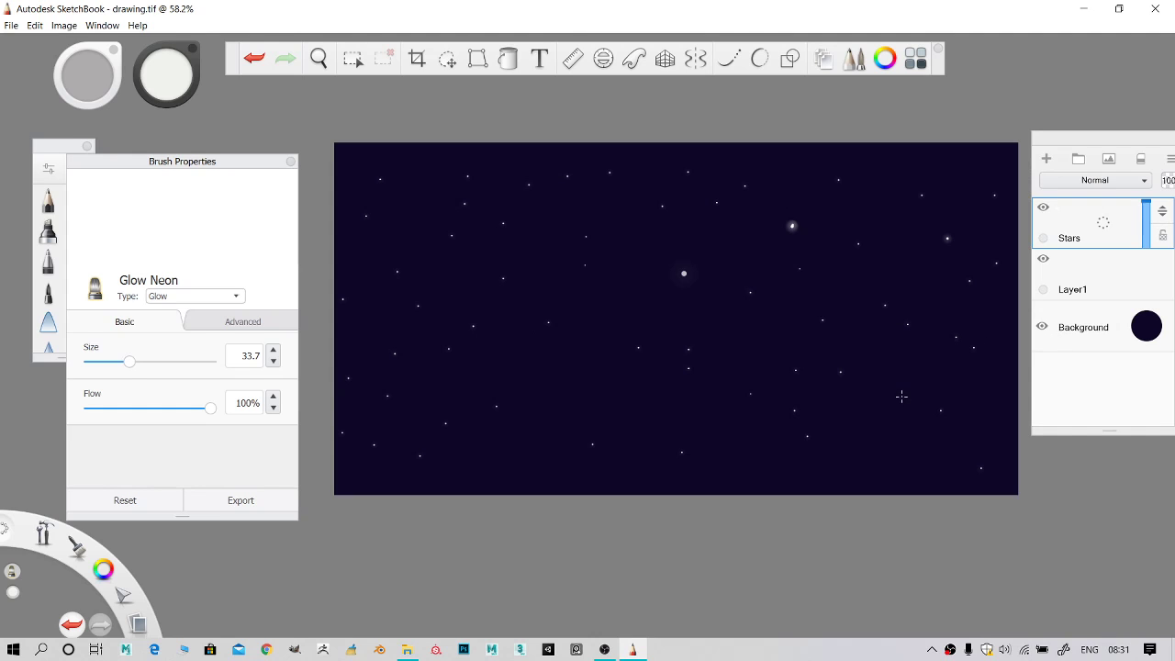
{"action": "left_click", "coordinate": [610, 396]}
{"action": "left_click", "coordinate": [593, 396]}
- Set the brush size to 44.7 and add slightly larger stars around the centre and right half of the canvas
{"action": "left_click_drag", "start_coordinate": [133, 364], "coordinate": [143, 367]}
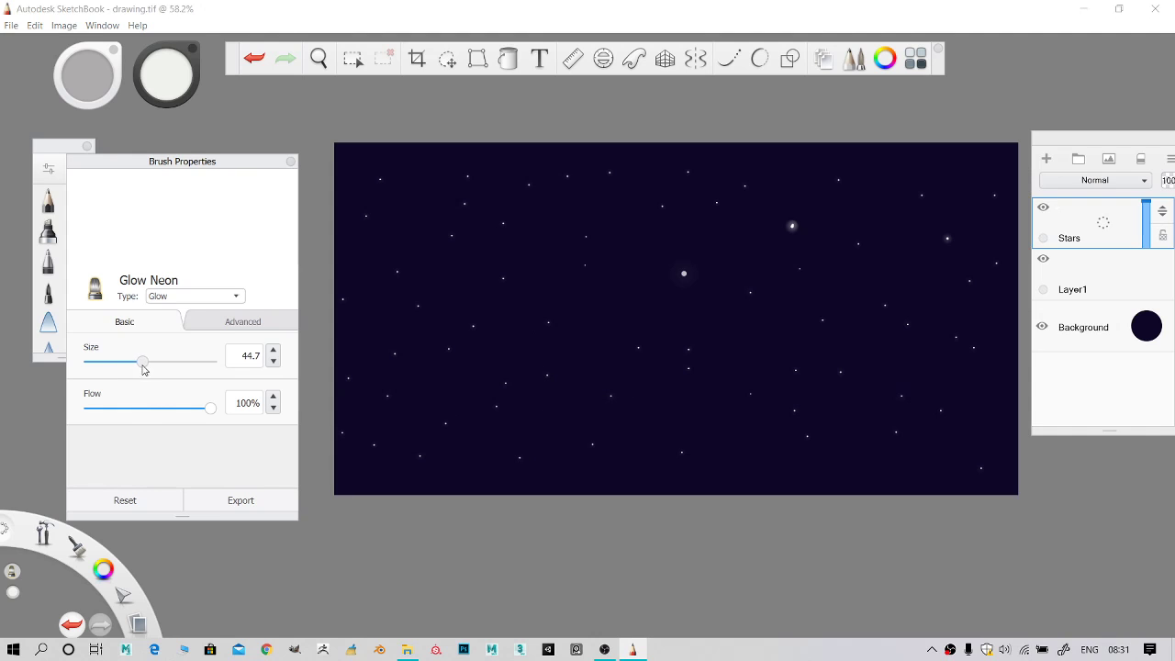
{"action": "left_click", "coordinate": [598, 299]}
{"action": "left_click", "coordinate": [626, 343]}
{"action": "left_click", "coordinate": [795, 242]}
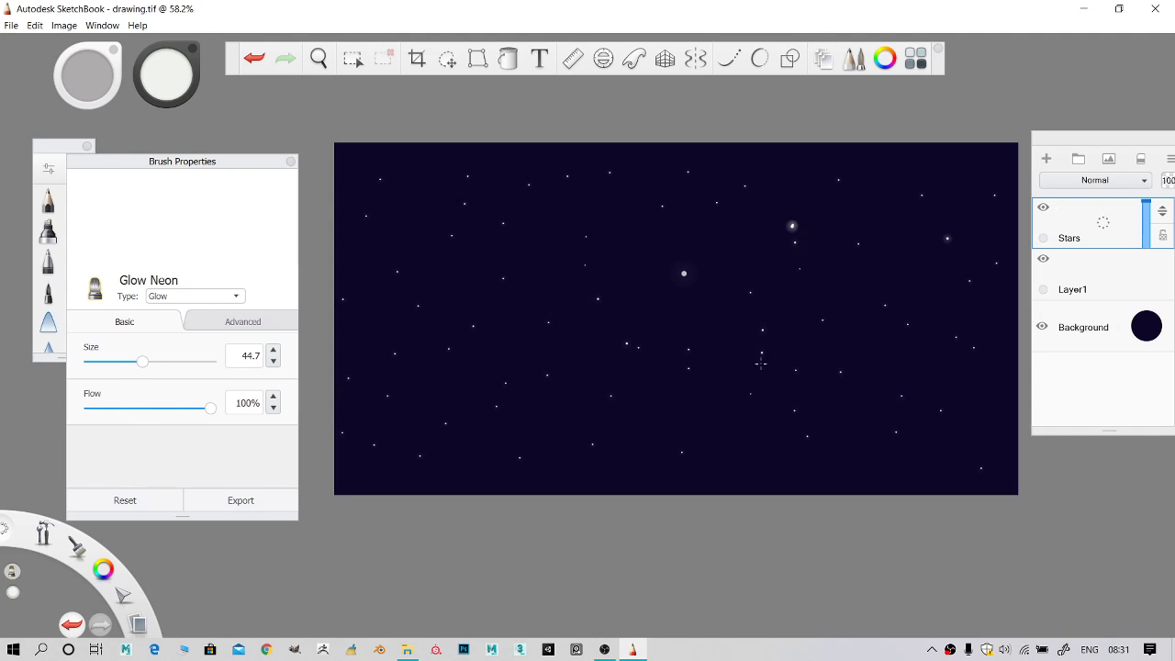
{"action": "left_click", "coordinate": [760, 414]}
{"action": "left_click", "coordinate": [911, 238]}
{"action": "left_click", "coordinate": [940, 190]}
- Set the brush size to 49.2 and scatter brighter stars among the small ones over the whole canvas
{"action": "left_click_drag", "start_coordinate": [140, 367], "coordinate": [147, 367]}
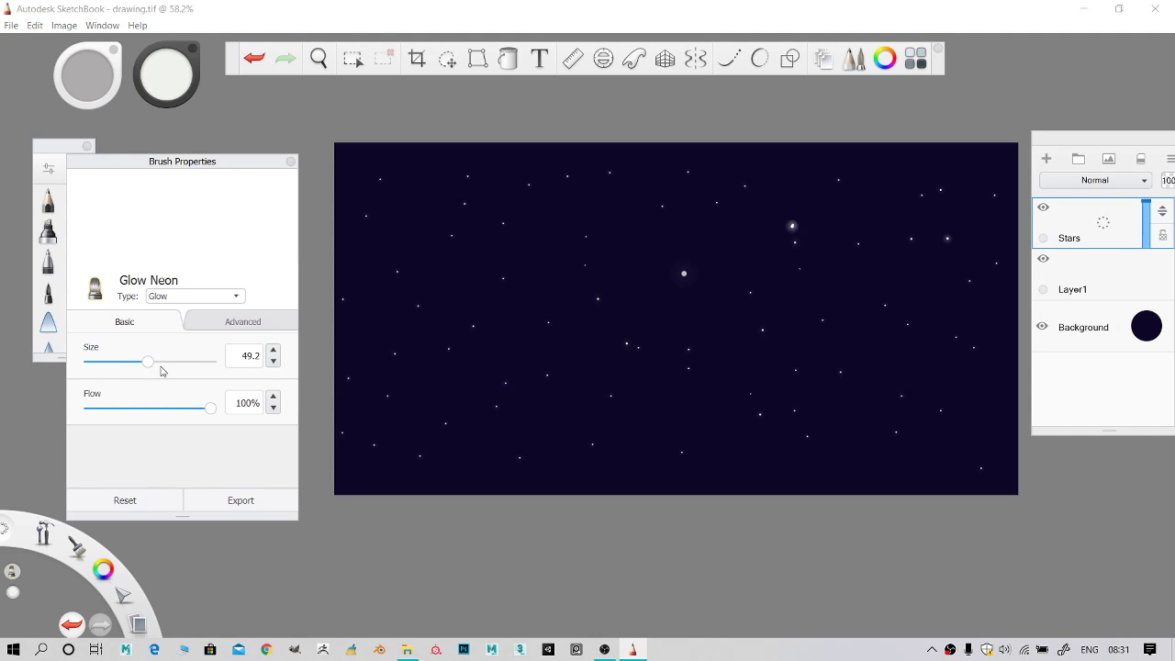
{"action": "left_click", "coordinate": [378, 219]}
{"action": "left_click", "coordinate": [373, 329]}
{"action": "left_click", "coordinate": [522, 398]}
{"action": "left_click", "coordinate": [700, 297]}
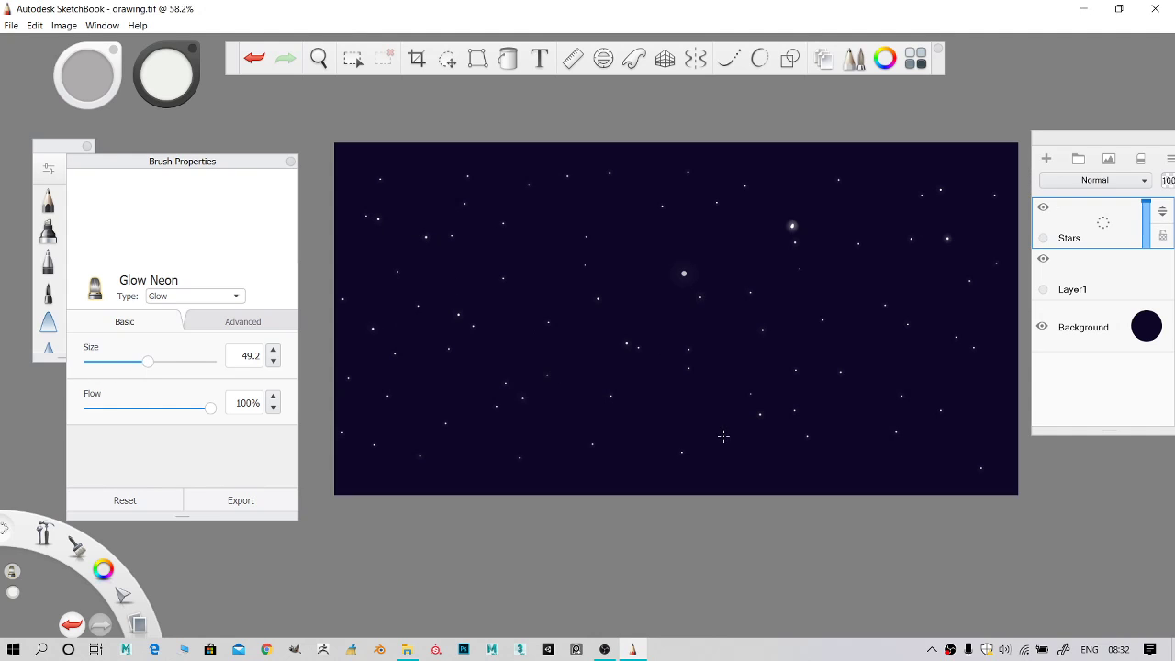
{"action": "left_click", "coordinate": [723, 436]}
{"action": "left_click", "coordinate": [973, 260]}
{"action": "left_click", "coordinate": [969, 321]}
{"action": "left_click", "coordinate": [937, 401]}
{"action": "left_click", "coordinate": [831, 414]}
{"action": "left_click", "coordinate": [619, 415]}
{"action": "left_click", "coordinate": [401, 474]}
{"action": "left_click", "coordinate": [408, 407]}
{"action": "left_click", "coordinate": [445, 312]}
{"action": "left_click", "coordinate": [536, 220]}
{"action": "left_click", "coordinate": [701, 211]}
{"action": "left_click", "coordinate": [722, 180]}
{"action": "left_click", "coordinate": [814, 161]}
{"action": "left_click", "coordinate": [831, 221]}
{"action": "left_click", "coordinate": [879, 441]}
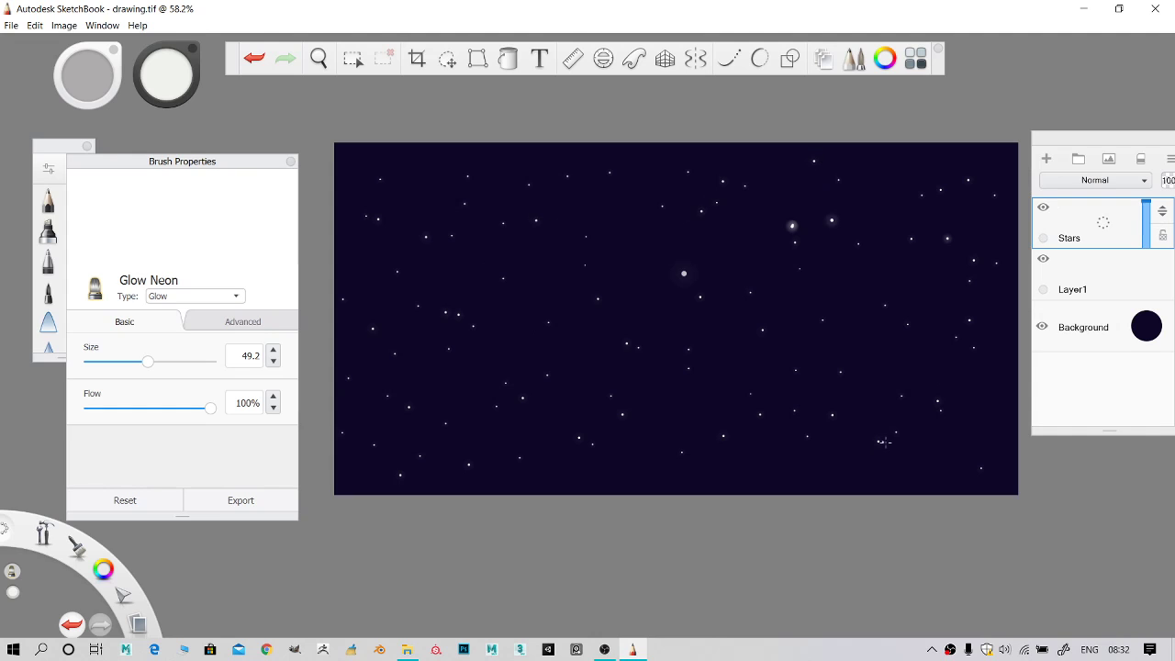
{"action": "left_click", "coordinate": [639, 462]}
{"action": "left_click", "coordinate": [712, 413]}
{"action": "left_click", "coordinate": [695, 407]}
{"action": "left_click", "coordinate": [644, 403]}
{"action": "left_click", "coordinate": [639, 373]}
{"action": "left_click", "coordinate": [647, 309]}
{"action": "left_click", "coordinate": [634, 259]}
- Set the brush size to 25.3, dot faint stars in the gaps between the brighter ones, and undo the last two strokes
{"action": "left_click_drag", "start_coordinate": [167, 358], "coordinate": [121, 362]}
{"action": "left_click", "coordinate": [487, 305]}
{"action": "left_click", "coordinate": [425, 229]}
{"action": "key", "text": "ctrl+z"}
{"action": "key", "text": "ctrl+z"}
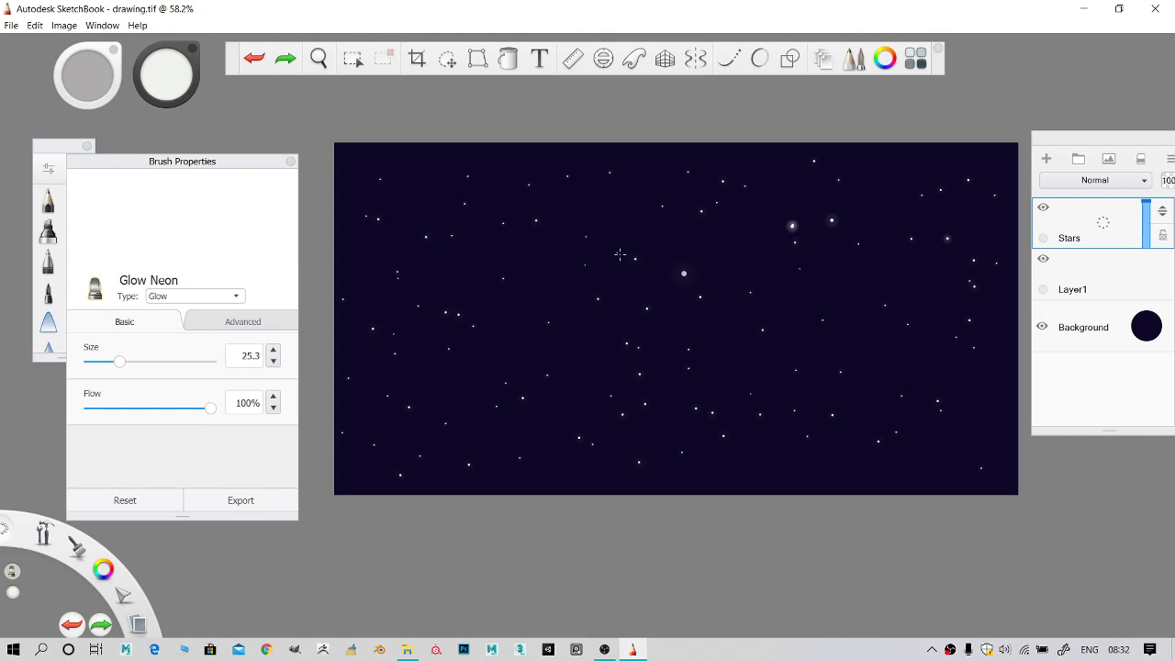
- Move Brush Properties aside, paint tiny stars along the upper part of the sky, and undo the last two strokes
{"action": "mouse_move", "coordinate": [215, 174]}
{"action": "left_mouse_down"}
{"action": "mouse_move", "coordinate": [286, 152]}
{"action": "mouse_move", "coordinate": [284, 76]}
{"action": "mouse_move", "coordinate": [271, 83]}
{"action": "left_mouse_up"}
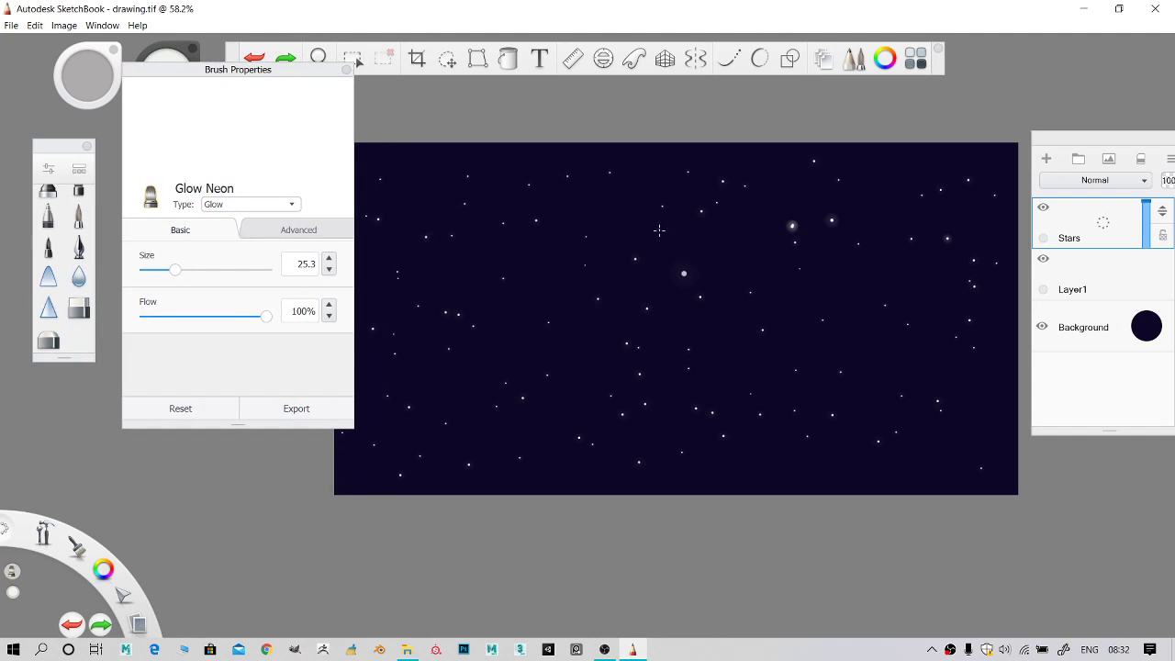
{"action": "left_click", "coordinate": [597, 263]}
{"action": "left_click", "coordinate": [484, 159]}
{"action": "left_click", "coordinate": [613, 164]}
{"action": "left_click", "coordinate": [657, 163]}
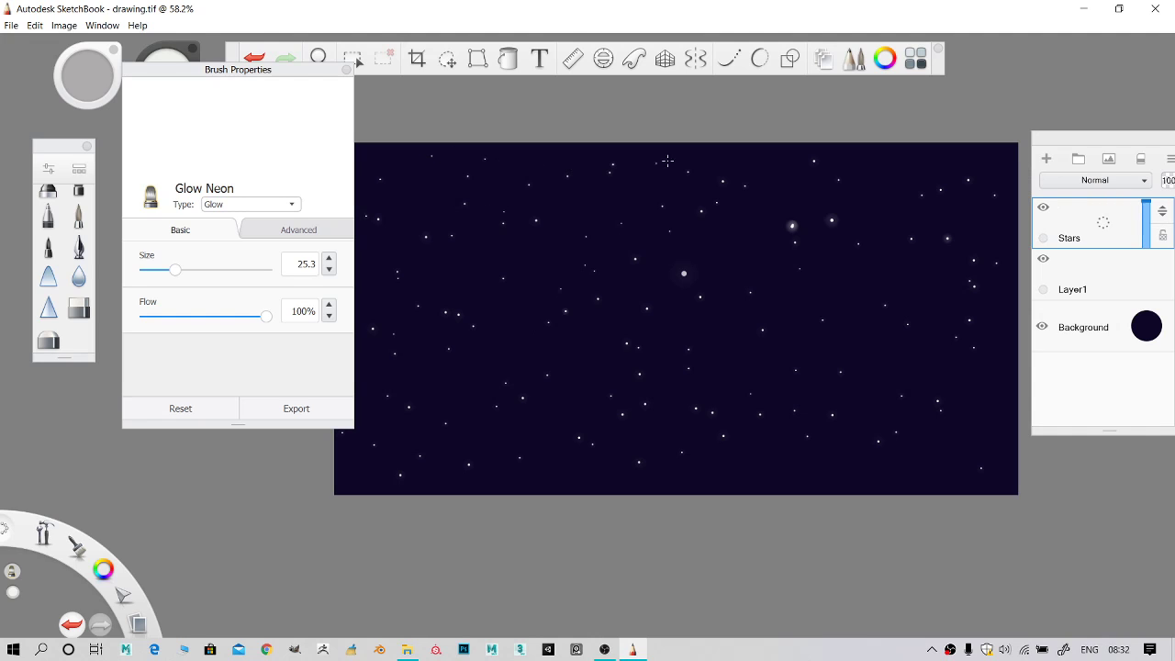
{"action": "left_click", "coordinate": [956, 194]}
{"action": "left_click", "coordinate": [869, 166]}
{"action": "key", "text": "ctrl+z"}
{"action": "key", "text": "ctrl+z"}
- Undo the oversized star in the canvas's upper-left corner, fill remaining gaps with tiny stars, and close Brush Properties
{"action": "key", "text": "space"}
{"action": "left_click_drag", "start_coordinate": [943, 301], "coordinate": [967, 305]}
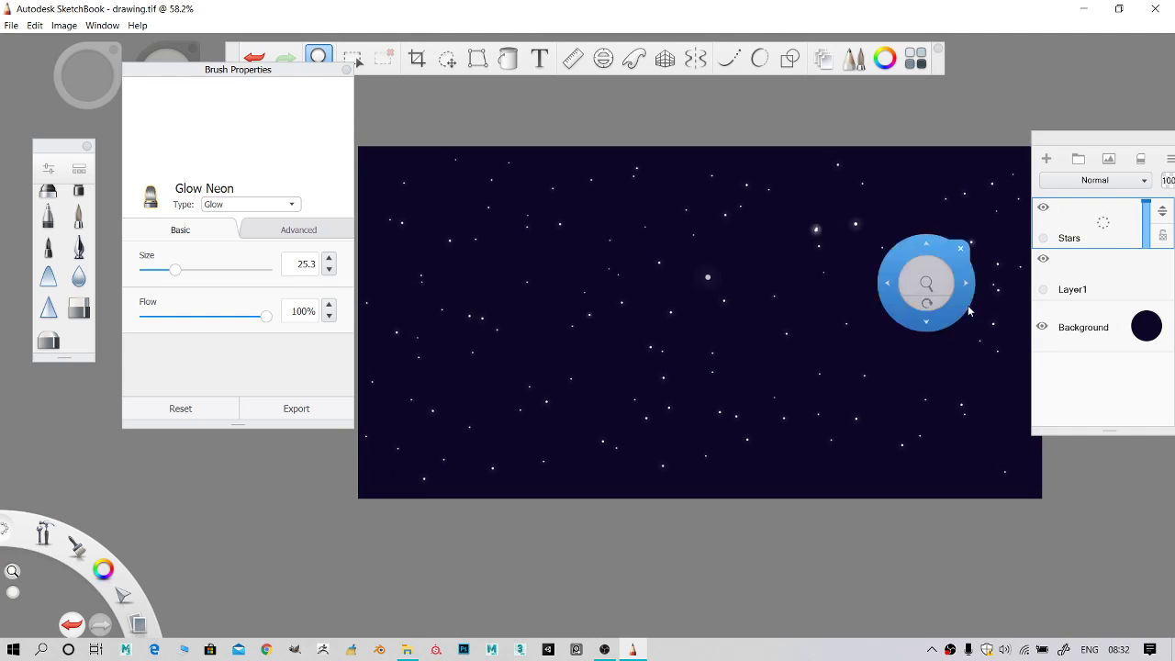
{"action": "left_click", "coordinate": [381, 156]}
{"action": "key", "text": "ctrl+z"}
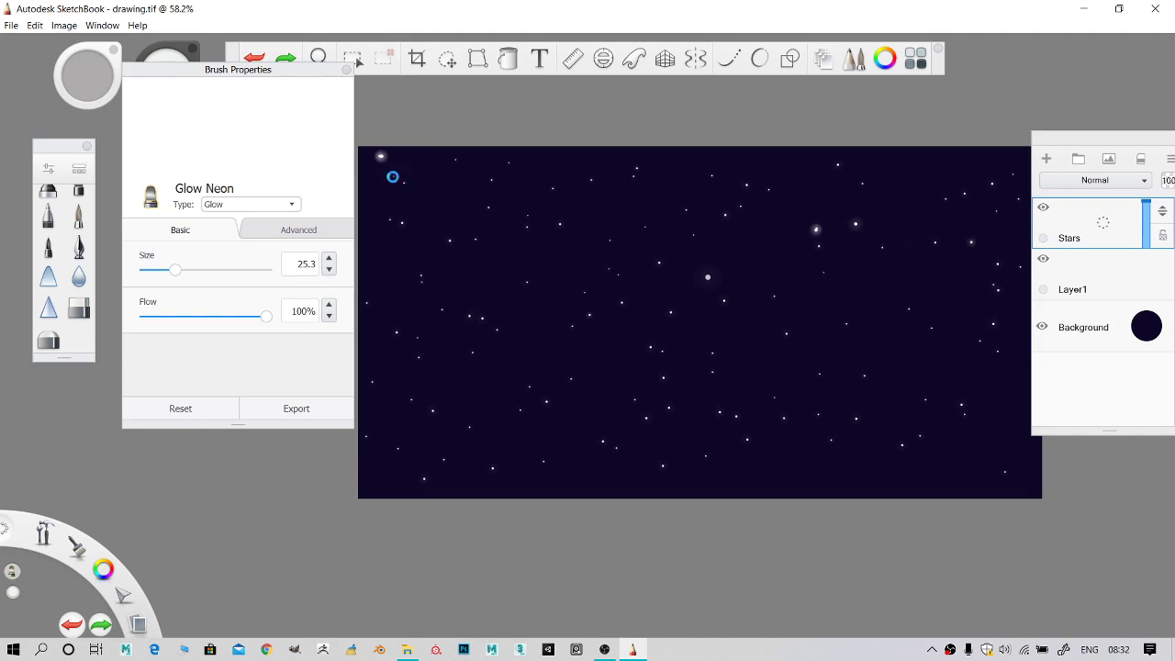
{"action": "left_click", "coordinate": [380, 194]}
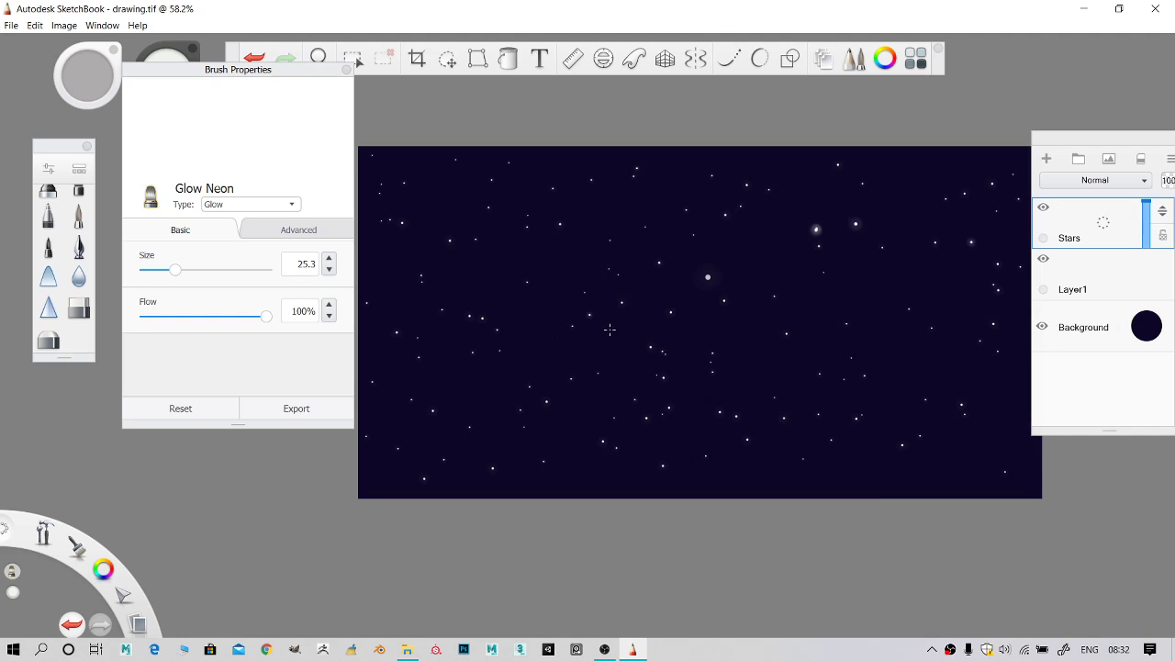
{"action": "left_click_drag", "start_coordinate": [256, 77], "coordinate": [298, 115]}
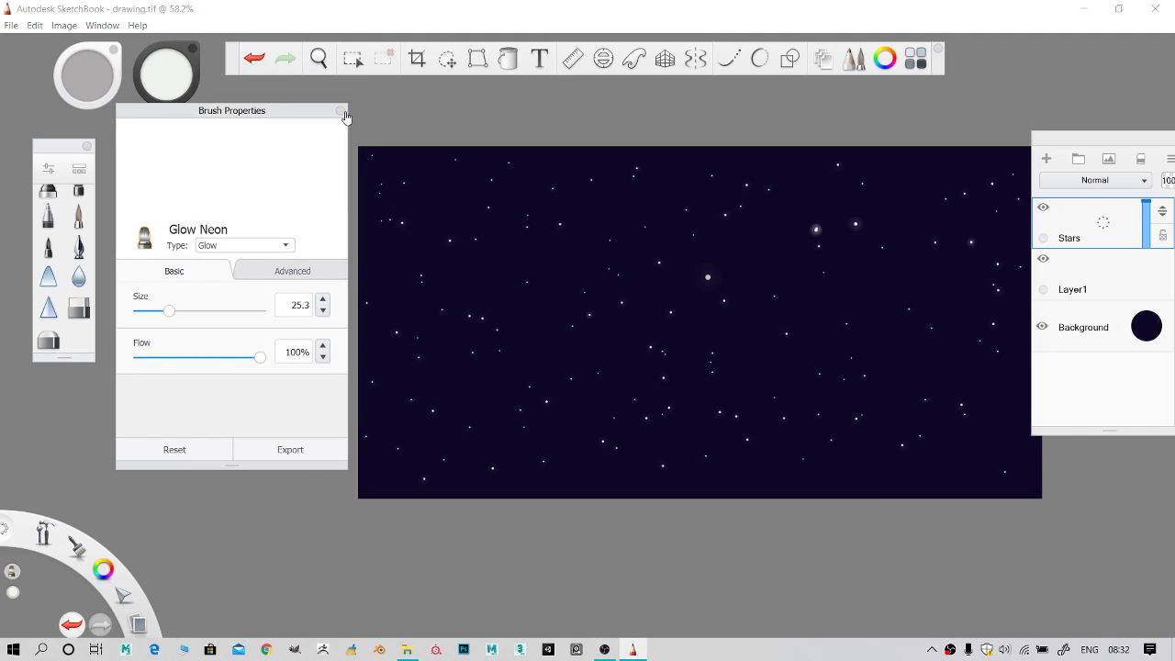
{"action": "left_click", "coordinate": [339, 111]}
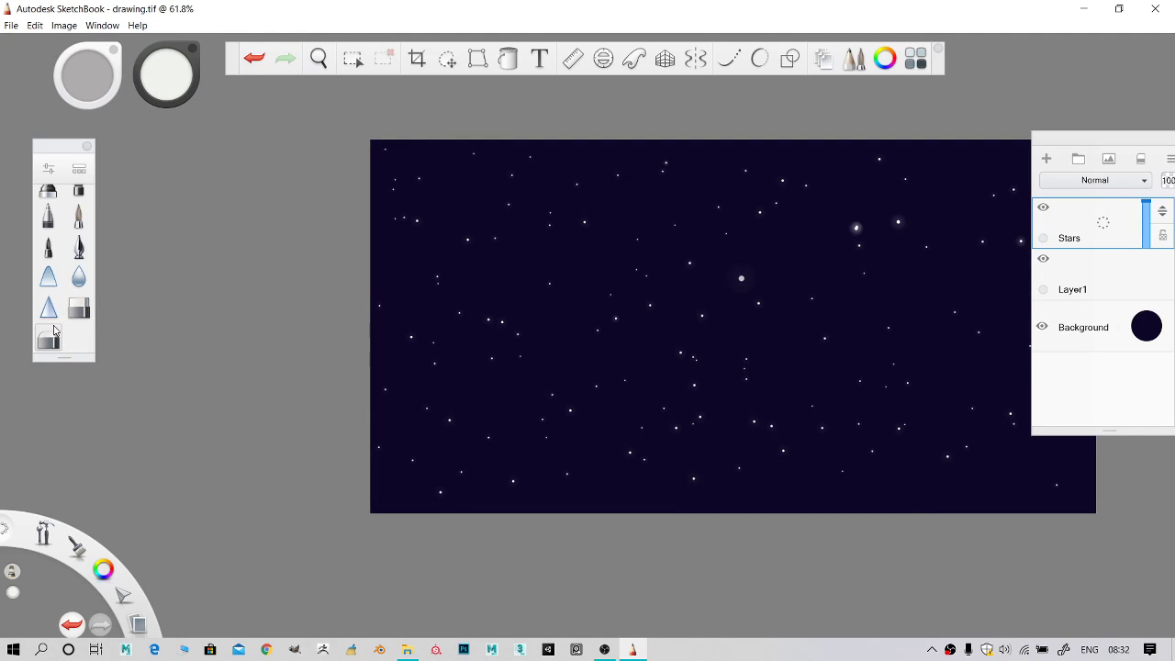
- Erase the large dull star near the canvas centre and the misshapen bright star in the upper-right area
{"action": "left_click", "coordinate": [79, 308]}
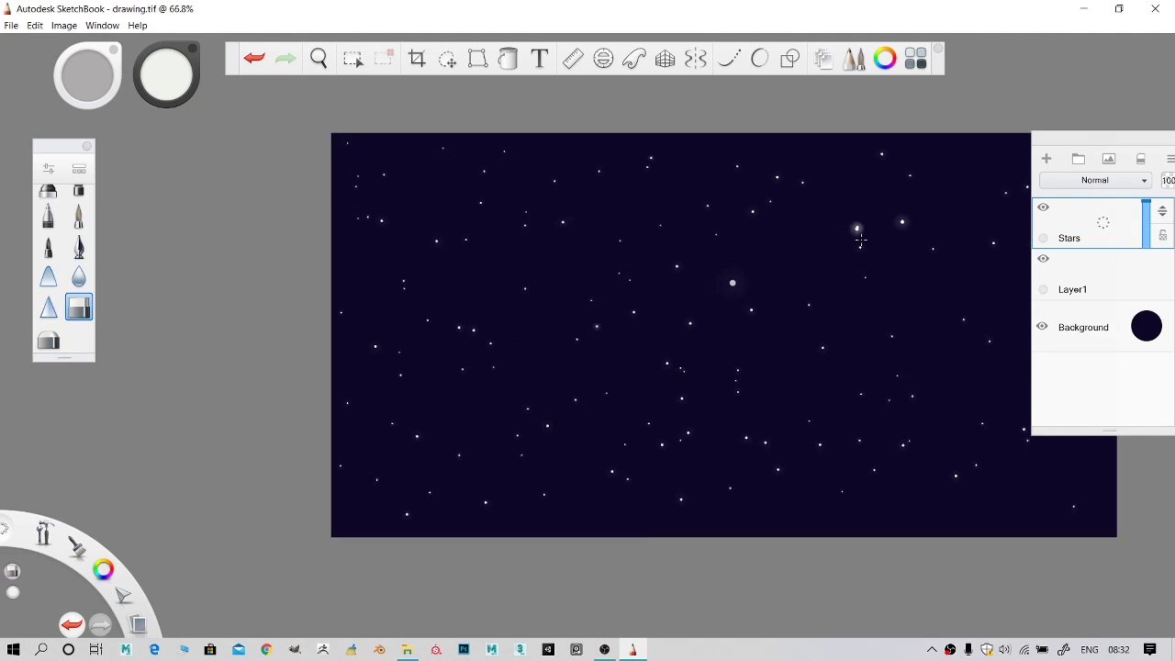
{"action": "scroll", "coordinate": [860, 239], "scroll_direction": "up", "scroll_amount": 5}
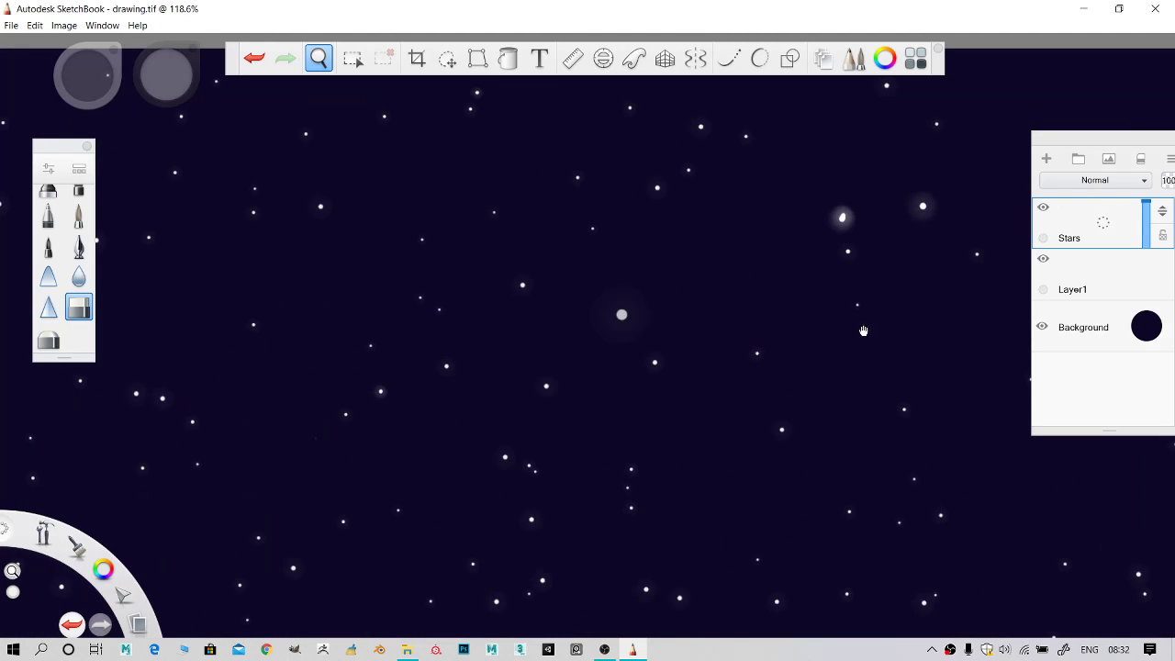
{"action": "left_click_drag", "start_coordinate": [863, 330], "coordinate": [842, 341]}
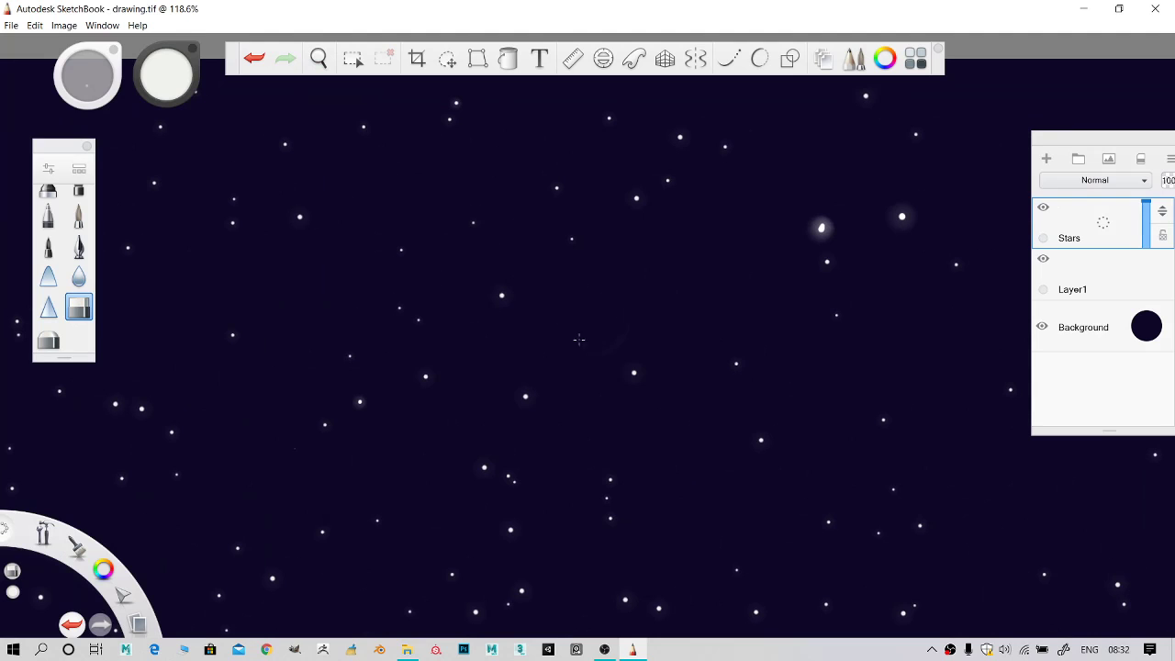
{"action": "mouse_move", "coordinate": [816, 265]}
{"action": "left_mouse_down"}
{"action": "mouse_move", "coordinate": [823, 228]}
{"action": "mouse_move", "coordinate": [812, 222]}
{"action": "left_mouse_up"}
{"action": "scroll", "coordinate": [808, 266], "scroll_direction": "down", "scroll_amount": 5}
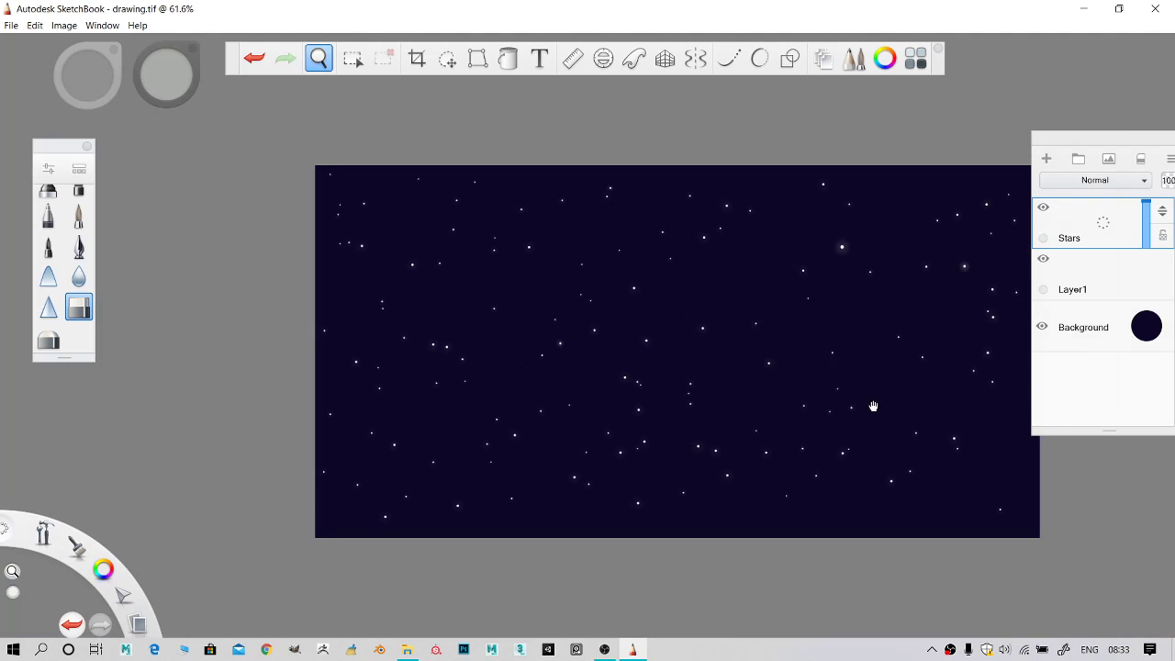
{"action": "left_click_drag", "start_coordinate": [873, 406], "coordinate": [753, 380]}
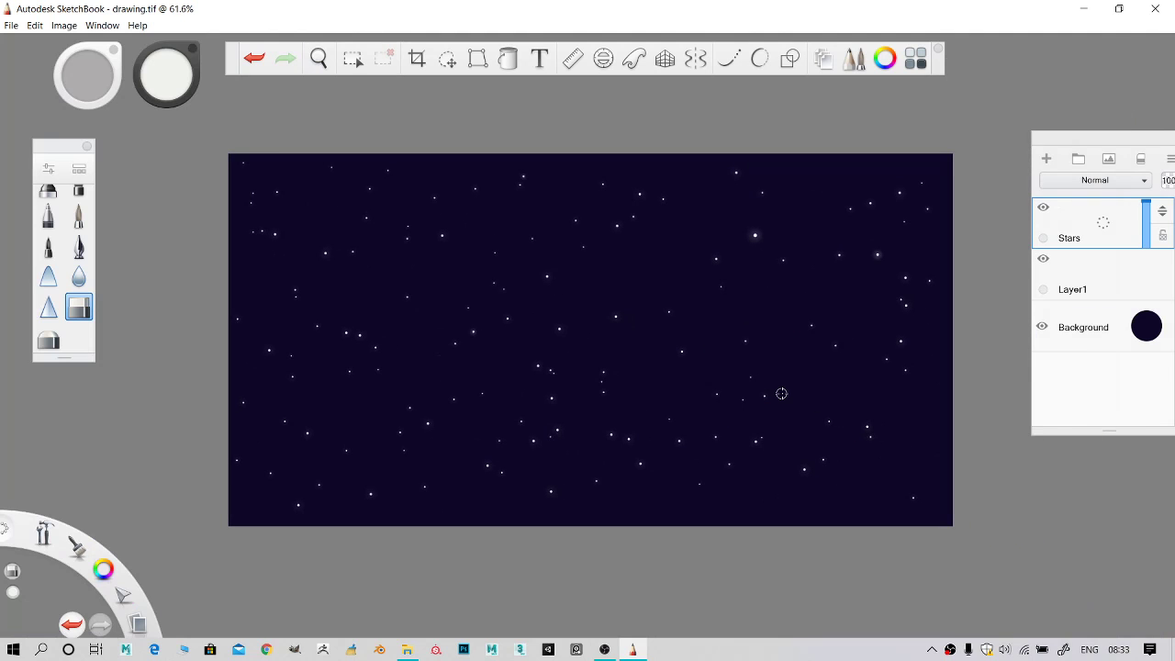